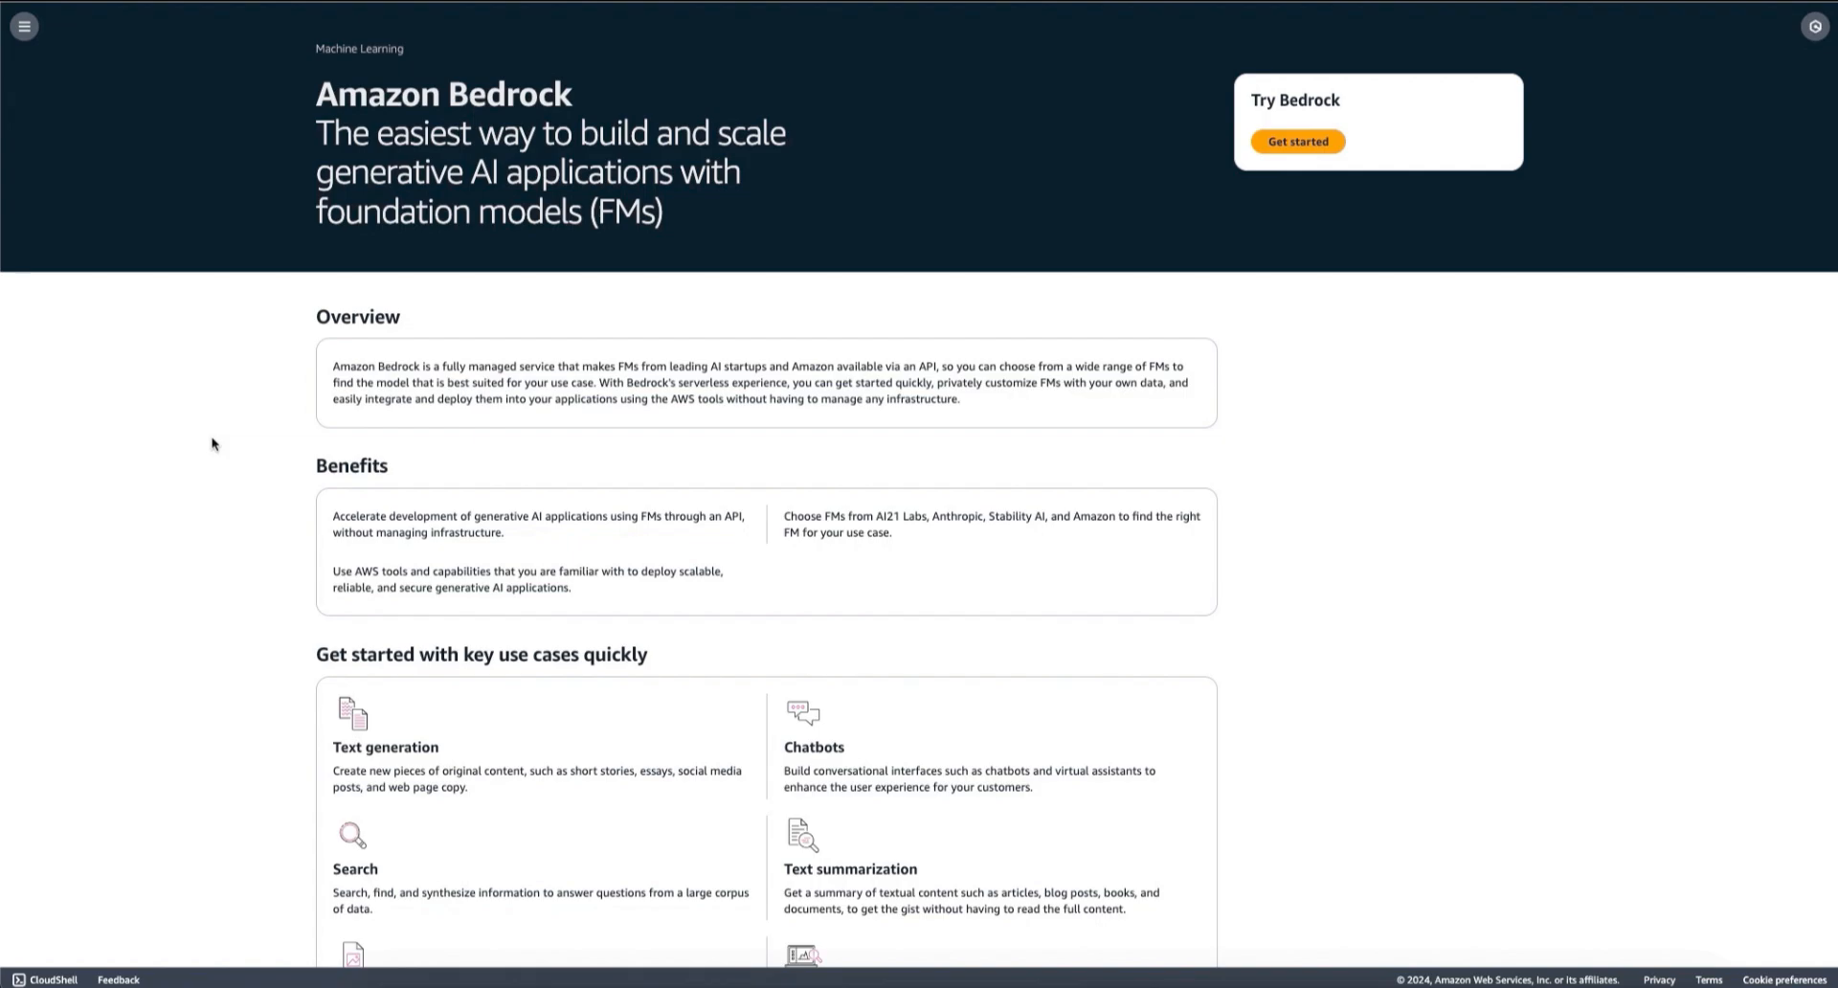
Step: Get started with Amazon Bedrock and open its Prompt management page
{"action": "left_click", "coordinate": [211, 416]}
{"action": "left_click", "coordinate": [1298, 141]}
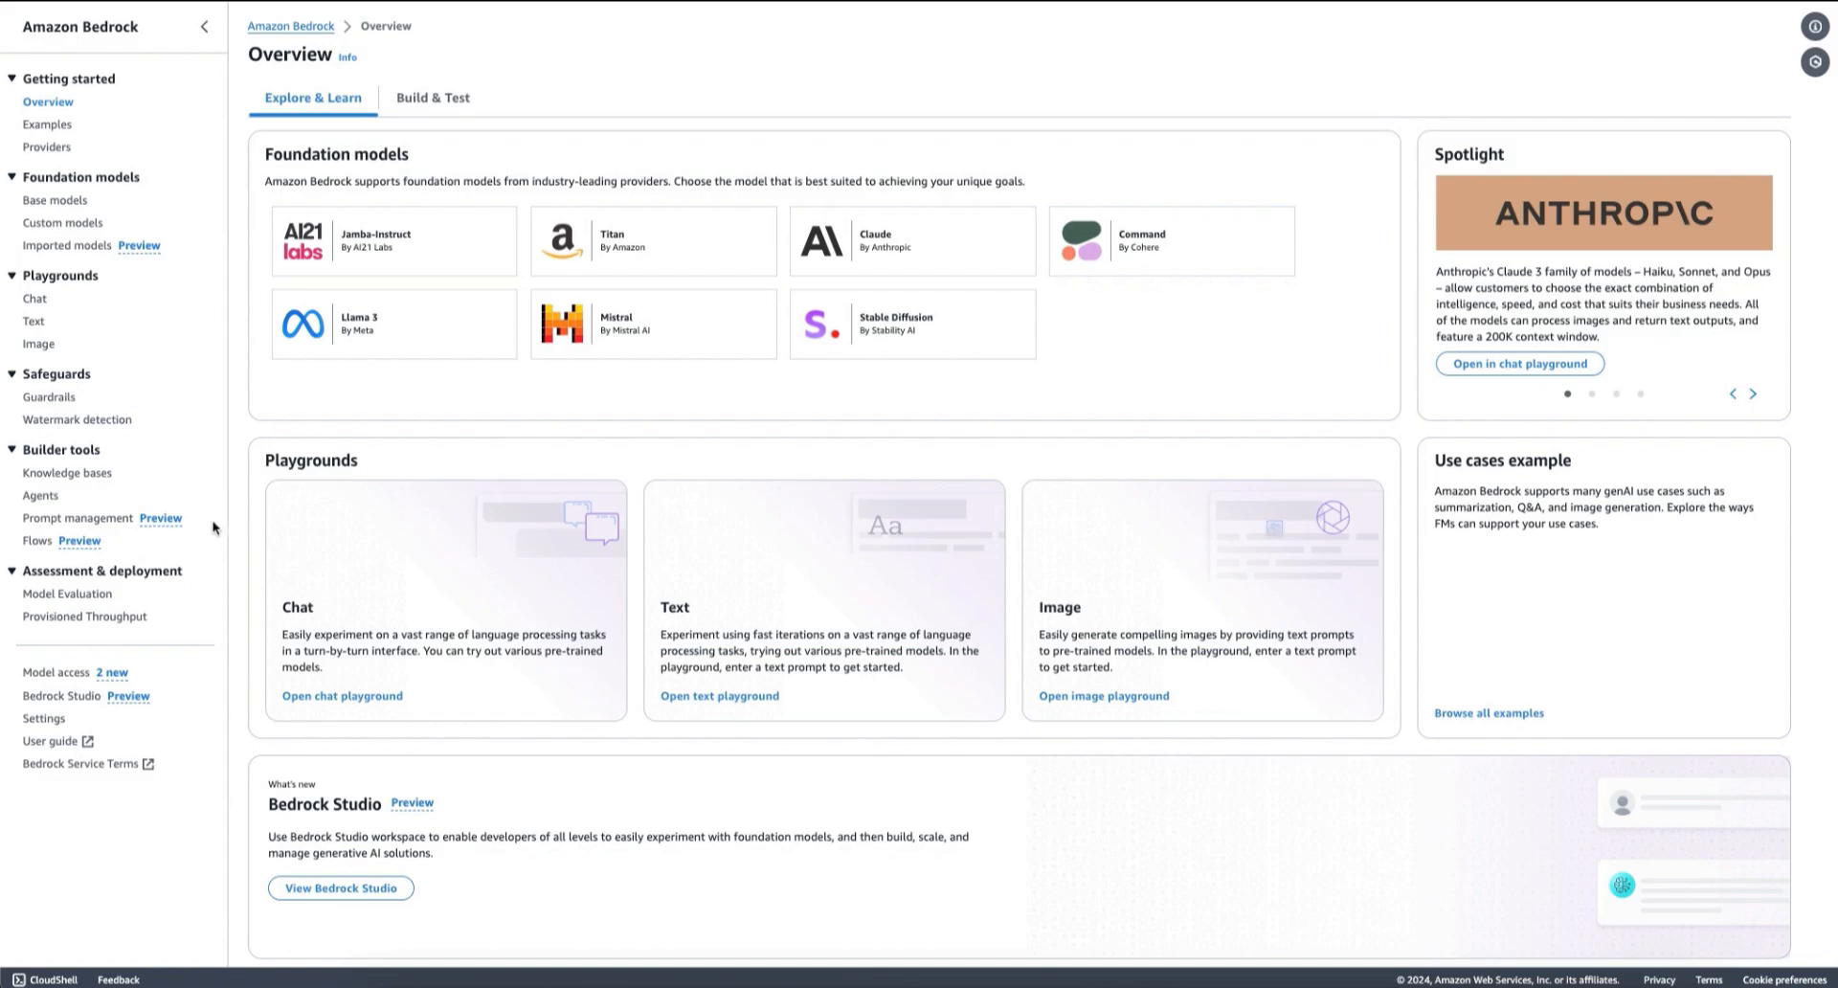
{"action": "left_click", "coordinate": [92, 519]}
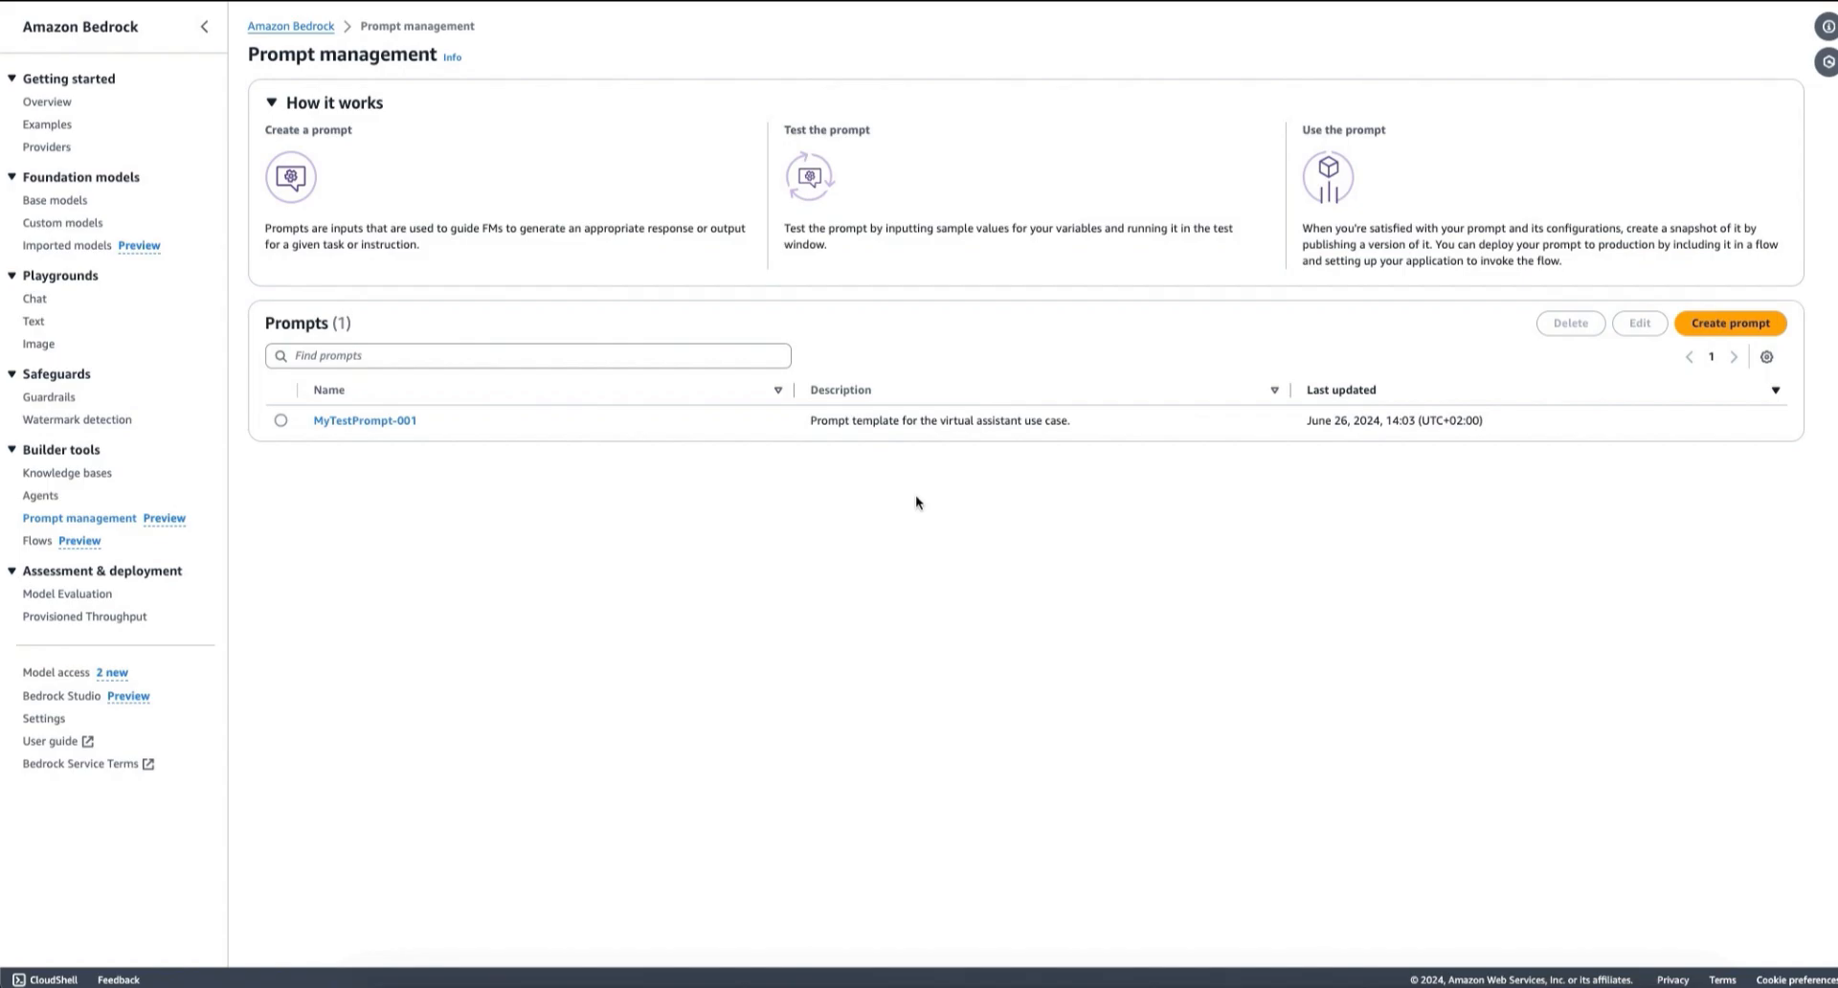
Step: Start a new prompt and name it CustomerService
{"action": "left_click", "coordinate": [1730, 323]}
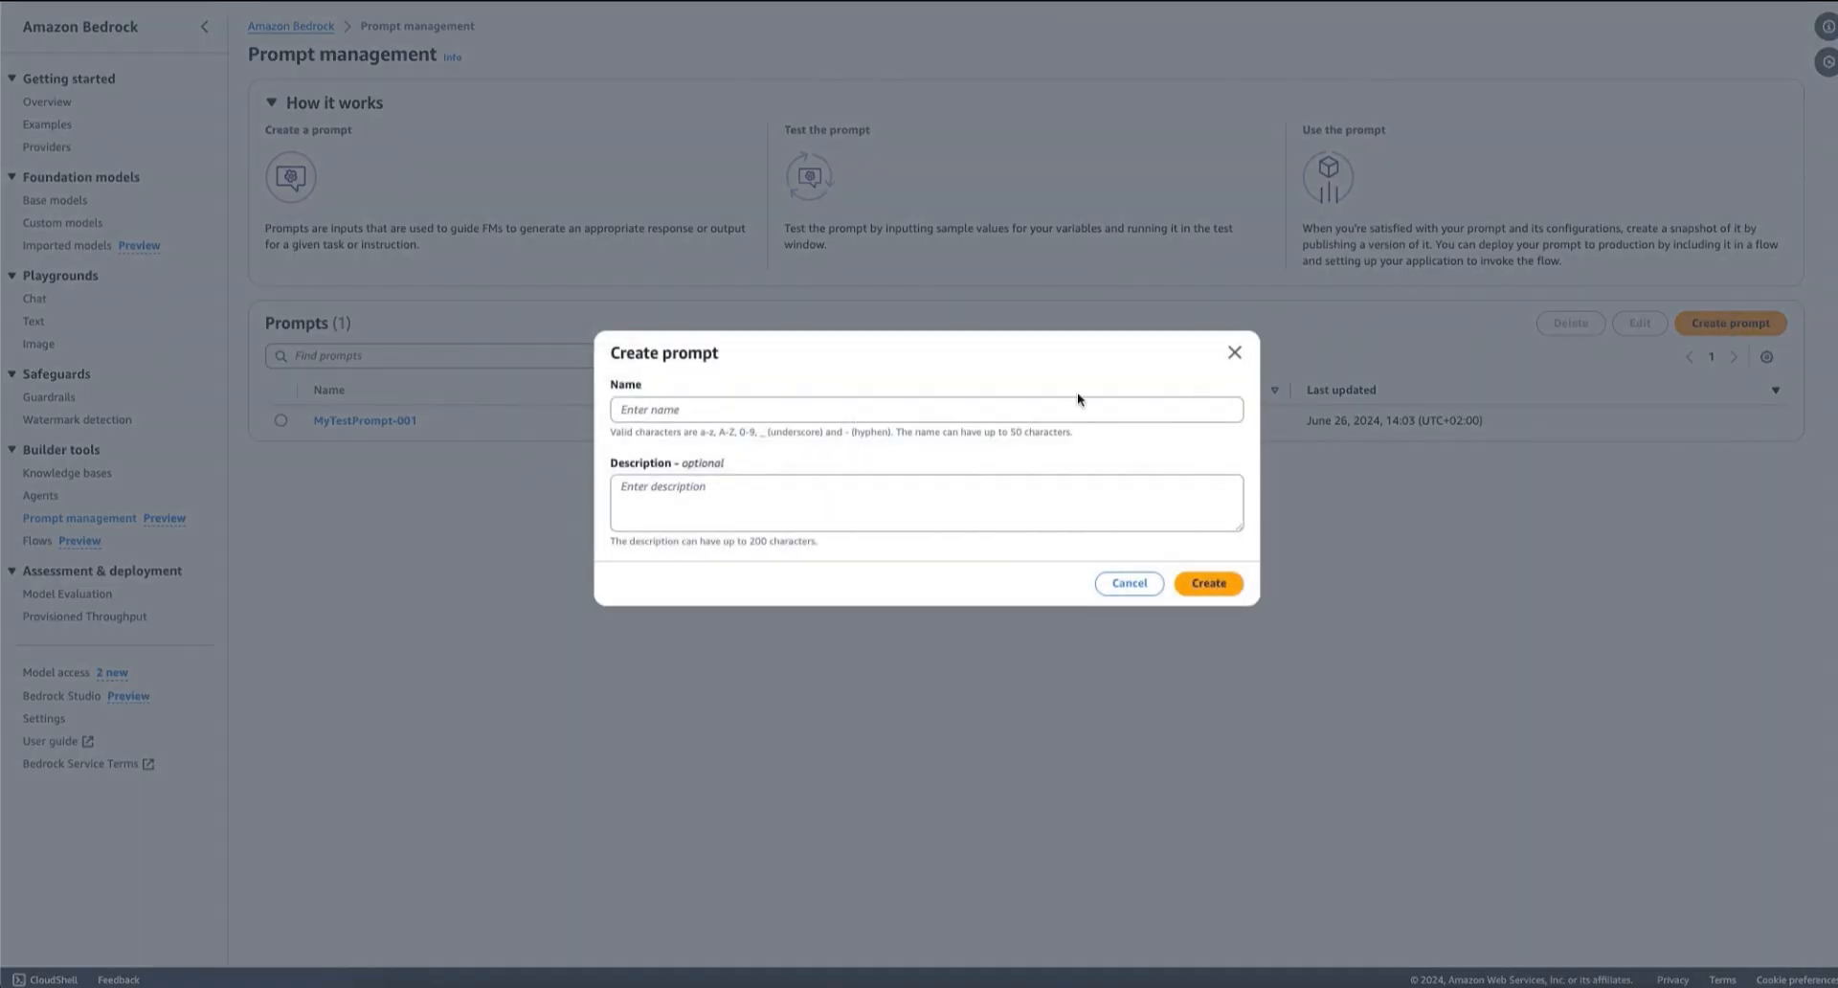
{"action": "left_click", "coordinate": [852, 399]}
{"action": "type", "text": "makepla"}
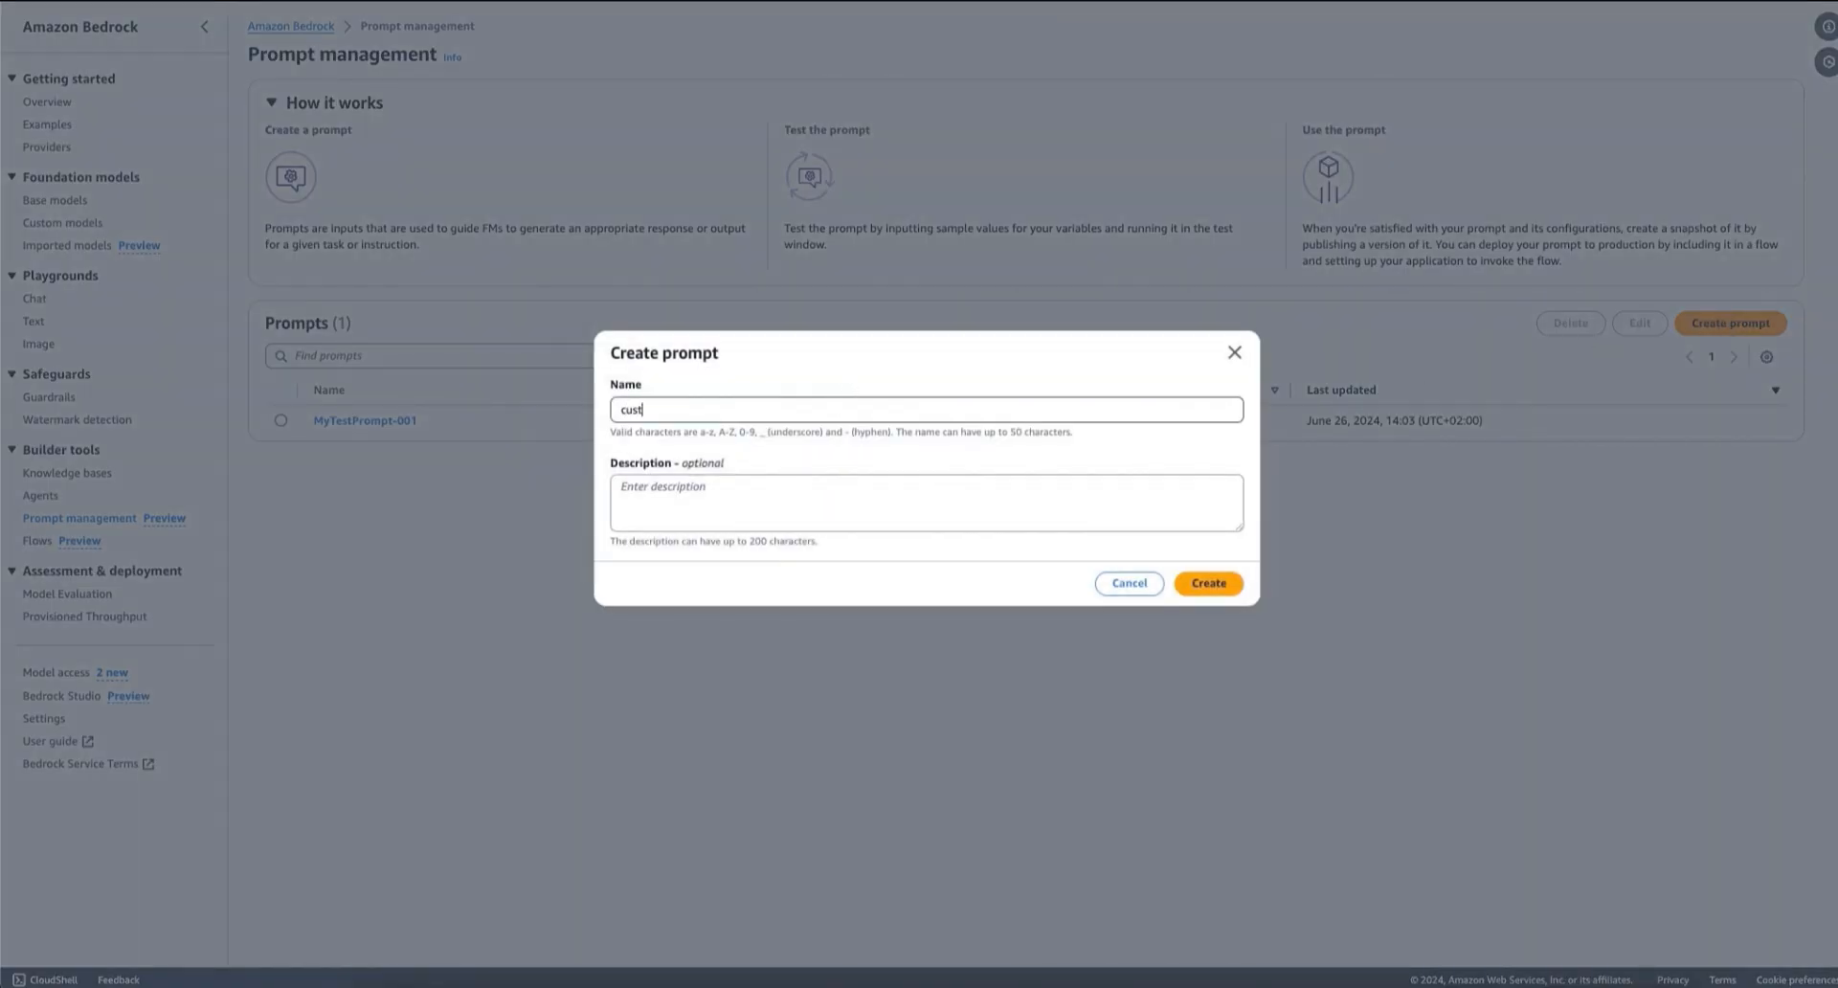
{"action": "key", "text": "BackSpace"}
{"action": "key", "text": "BackSpace"}
{"action": "key", "text": "BackSpace"}
{"action": "key", "text": "BackSpace"}
{"action": "key", "text": "BackSpace"}
{"action": "key", "text": "BackSpace"}
{"action": "key", "text": "BackSpace"}
{"action": "type", "text": "CustomerServic"}
Step: Describe the prompt as "This is my prompt for Customer Service use case." and create it
{"action": "left_click", "coordinate": [859, 483]}
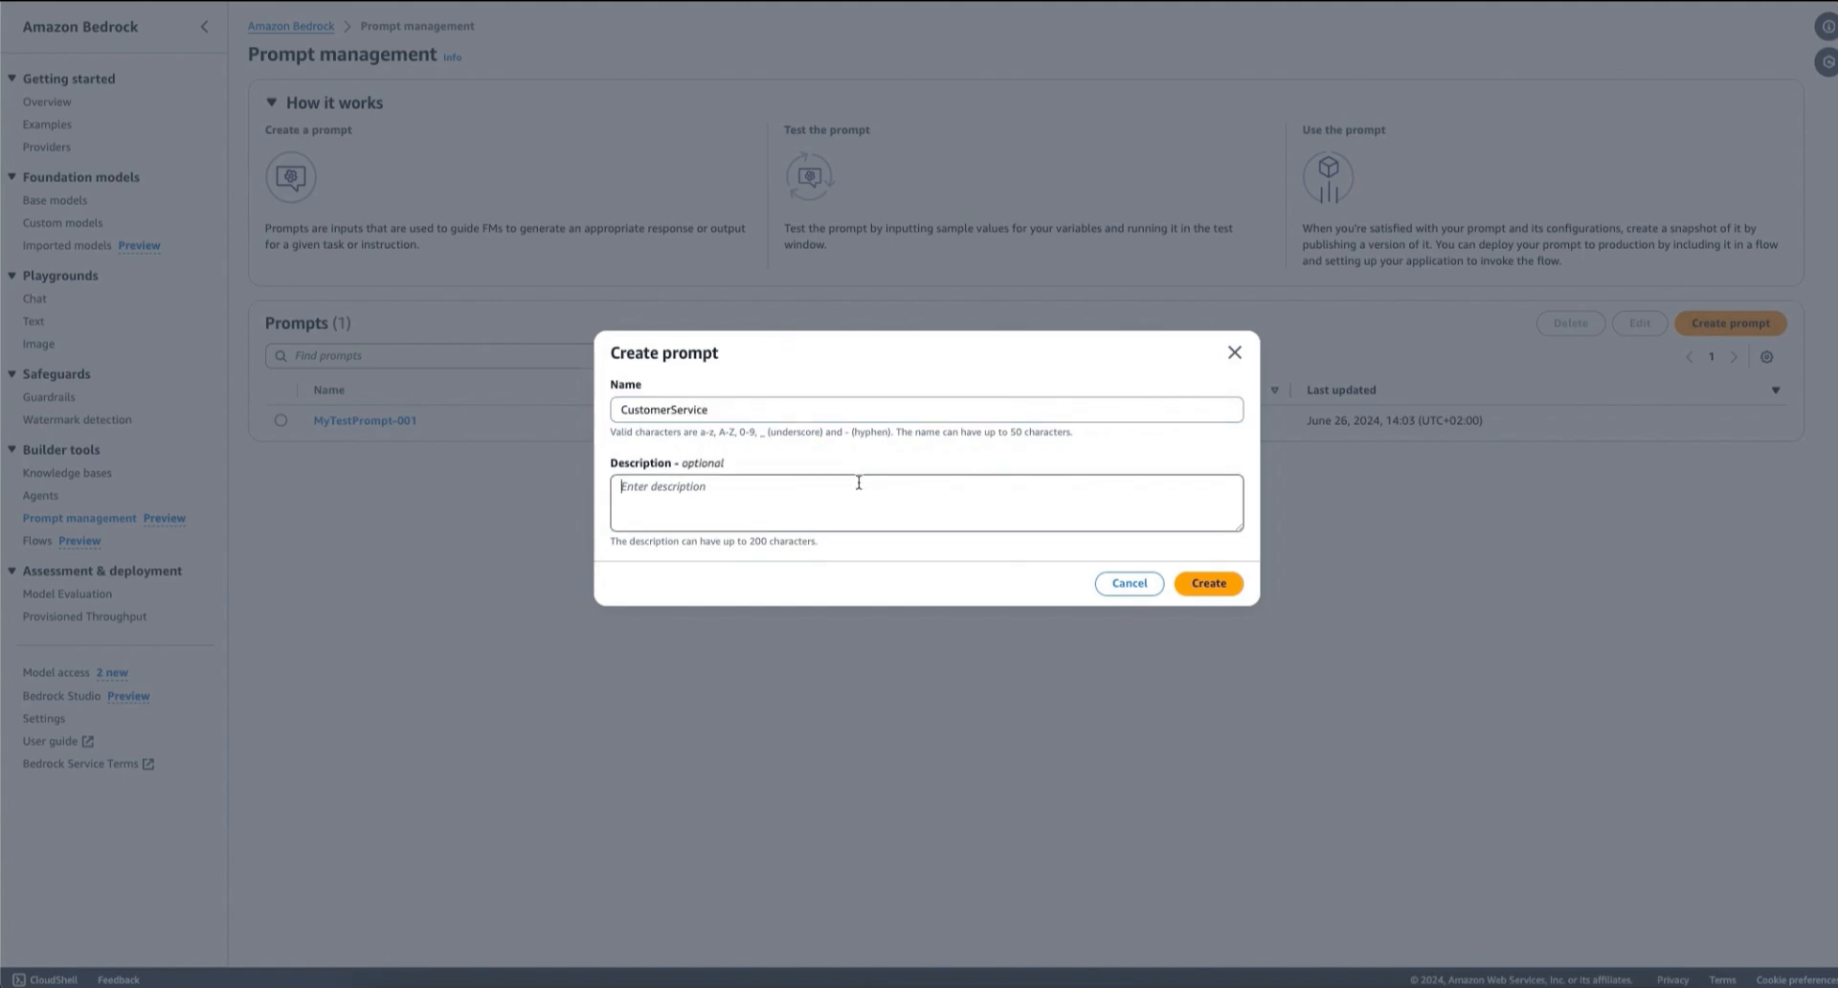
{"action": "type", "text": "This is my prompt for Customer Service use case."}
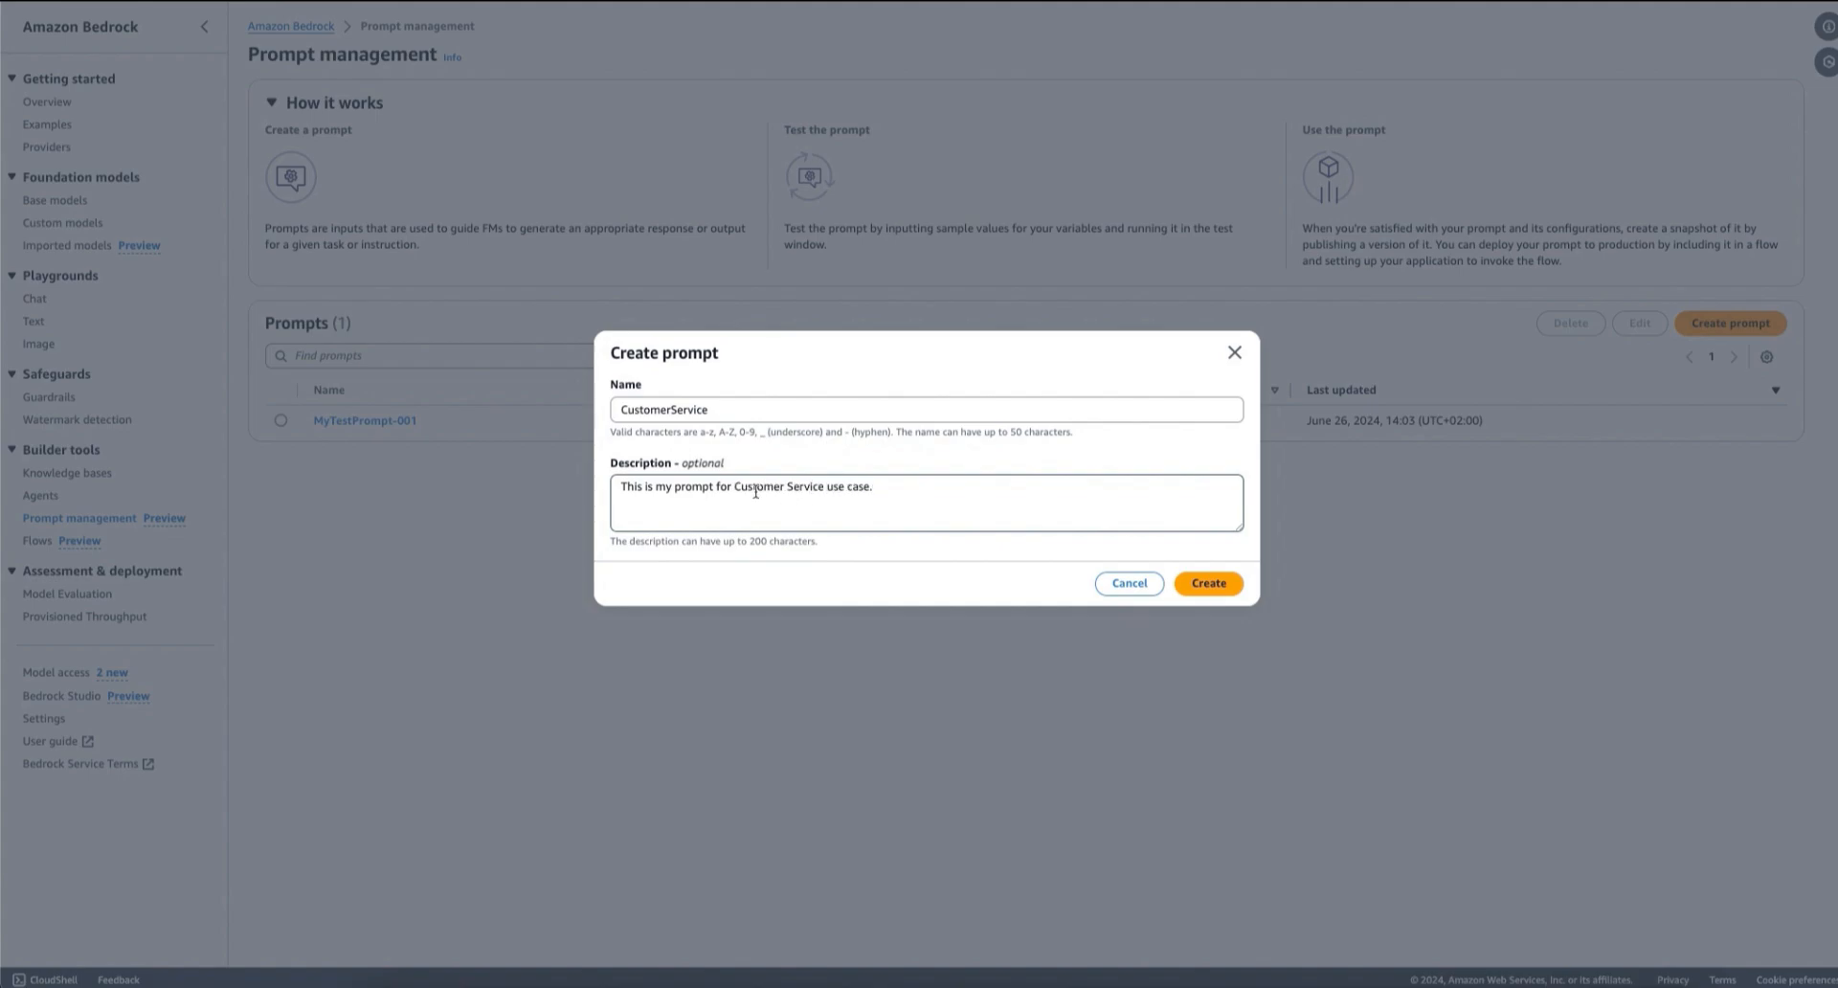
{"action": "left_click", "coordinate": [1208, 583]}
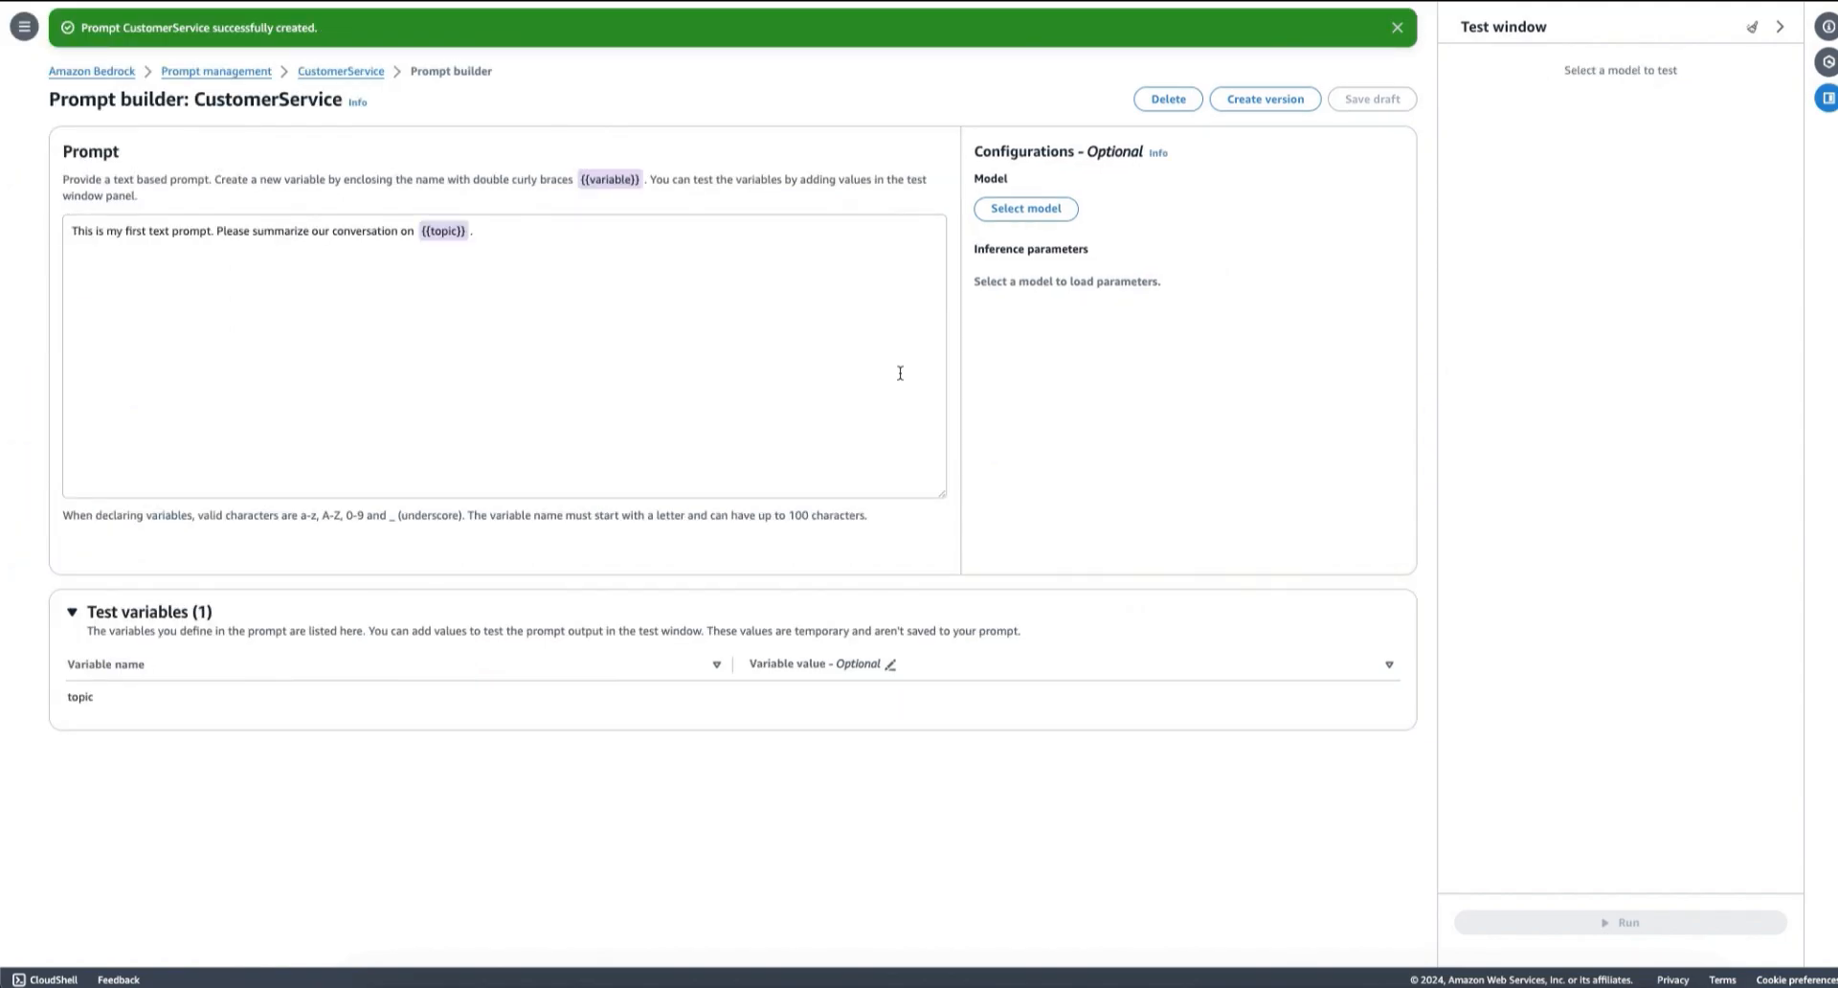
{"action": "left_click", "coordinate": [1399, 28]}
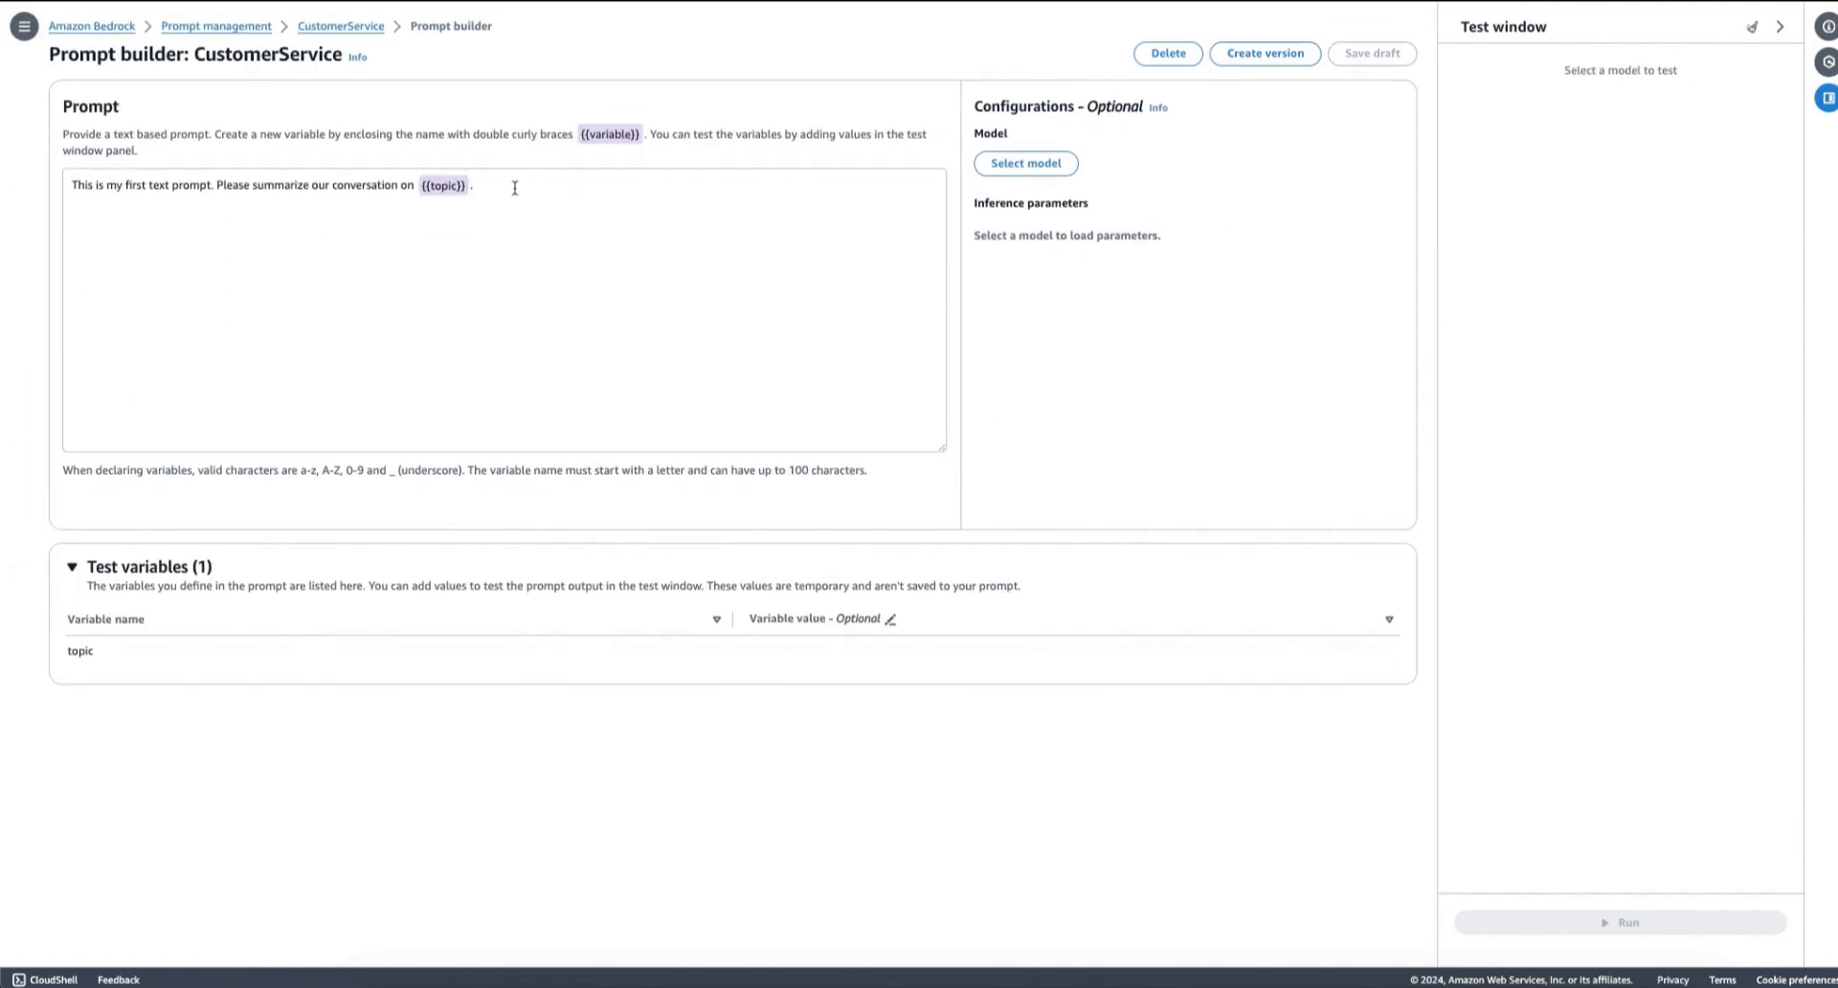
Step: Replace the default prompt message with "Summarize the following conversation in a single sentence: {{conversation}}"
{"action": "left_click_drag", "start_coordinate": [484, 182], "coordinate": [98, 164]}
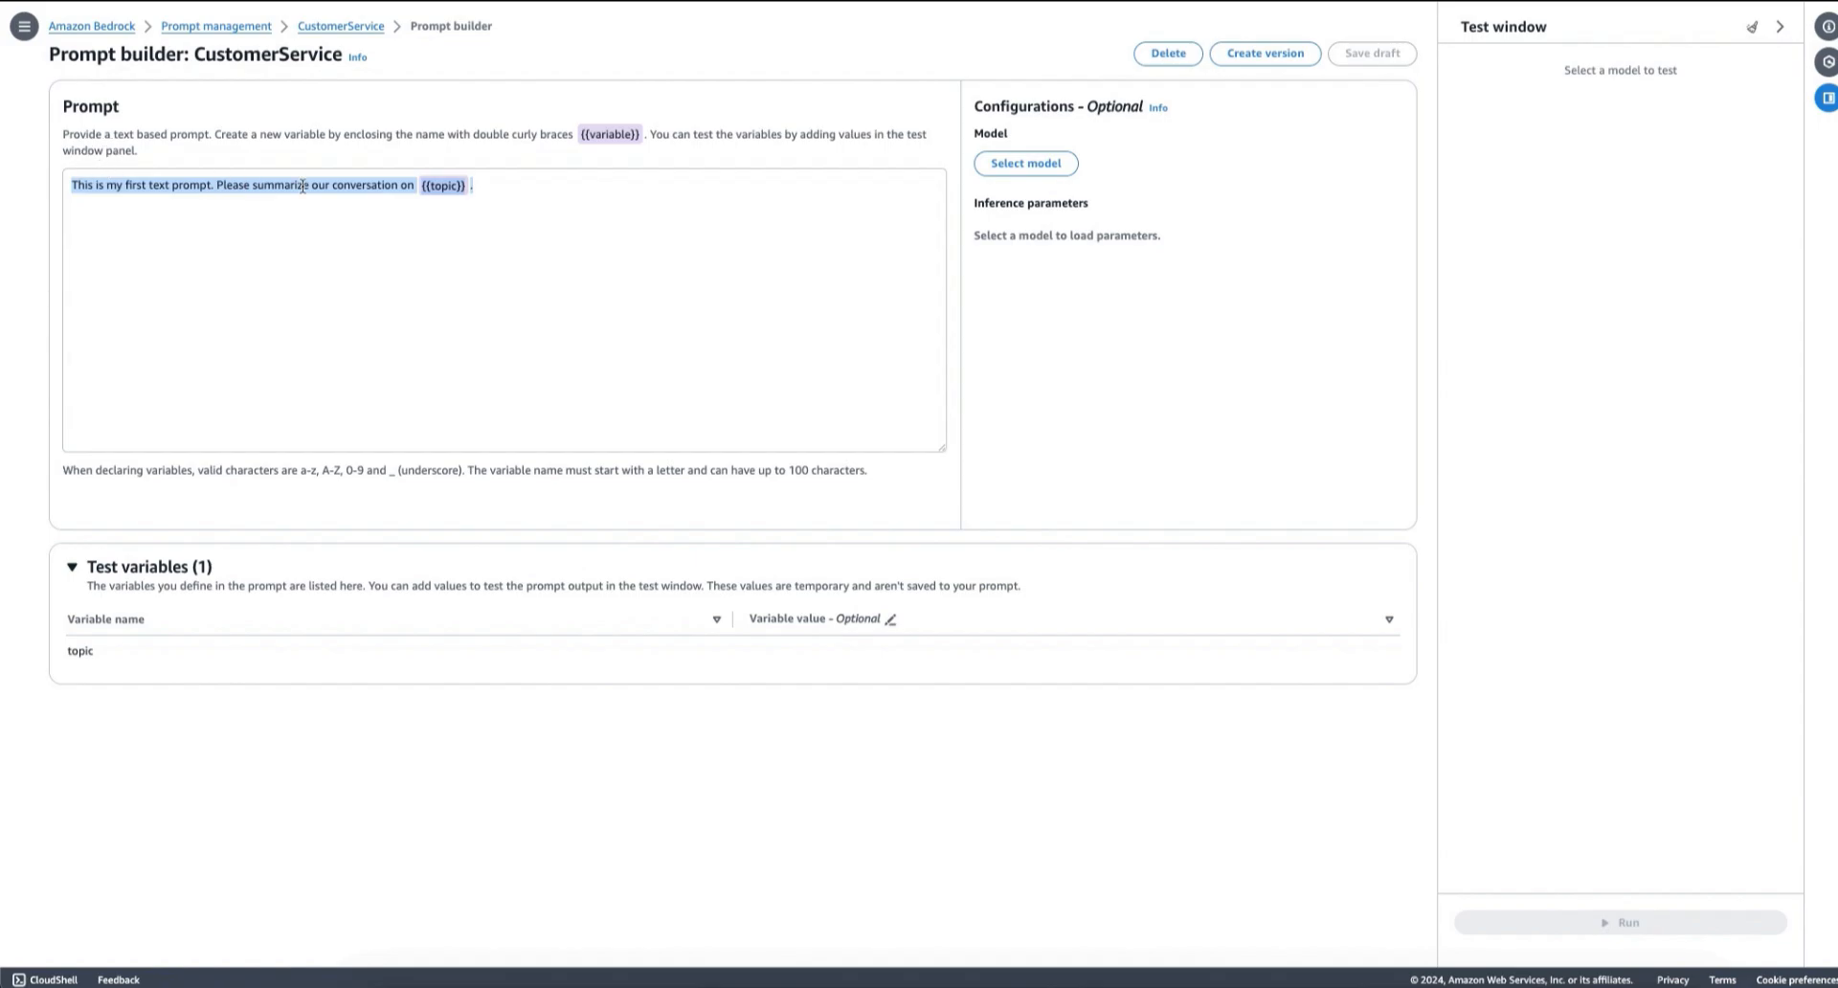
{"action": "key", "text": "BackSpace"}
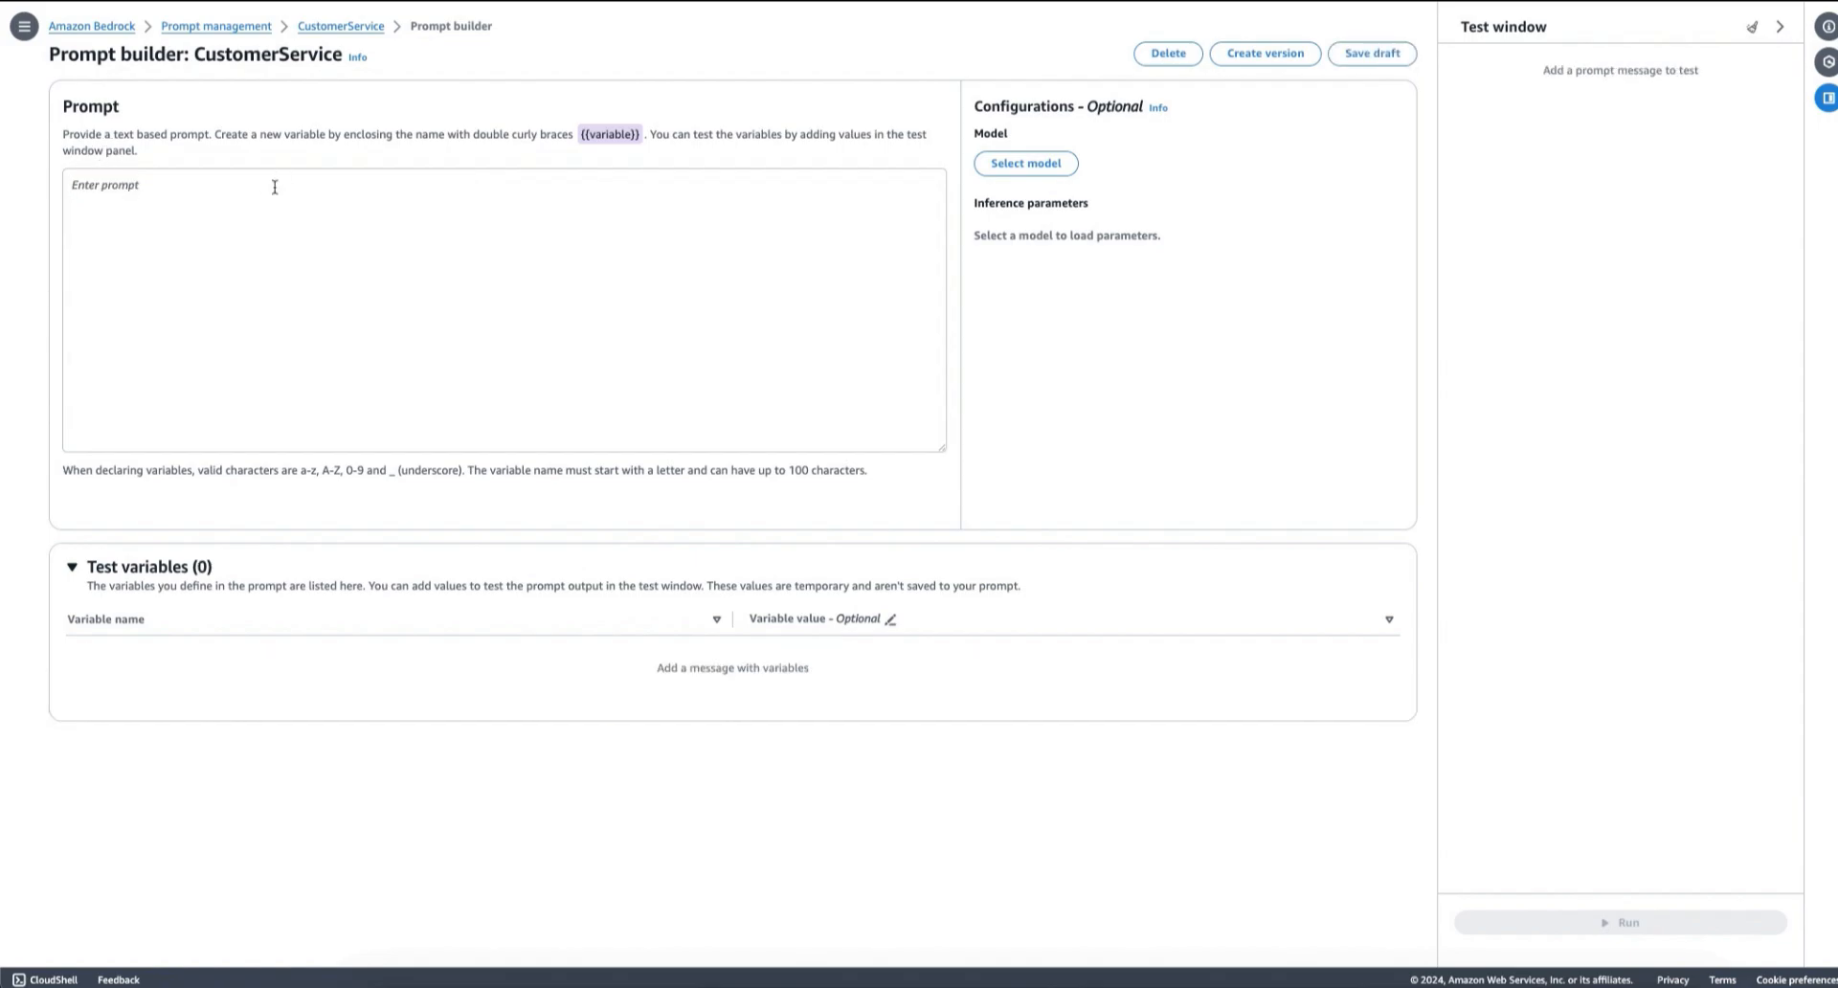
{"action": "type", "text": "What is a o"}
{"action": "type", "text": "og?"}
{"action": "key", "text": "super+a"}
{"action": "key", "text": "BackSpace"}
{"action": "type", "text": "Summarize the following conver"}
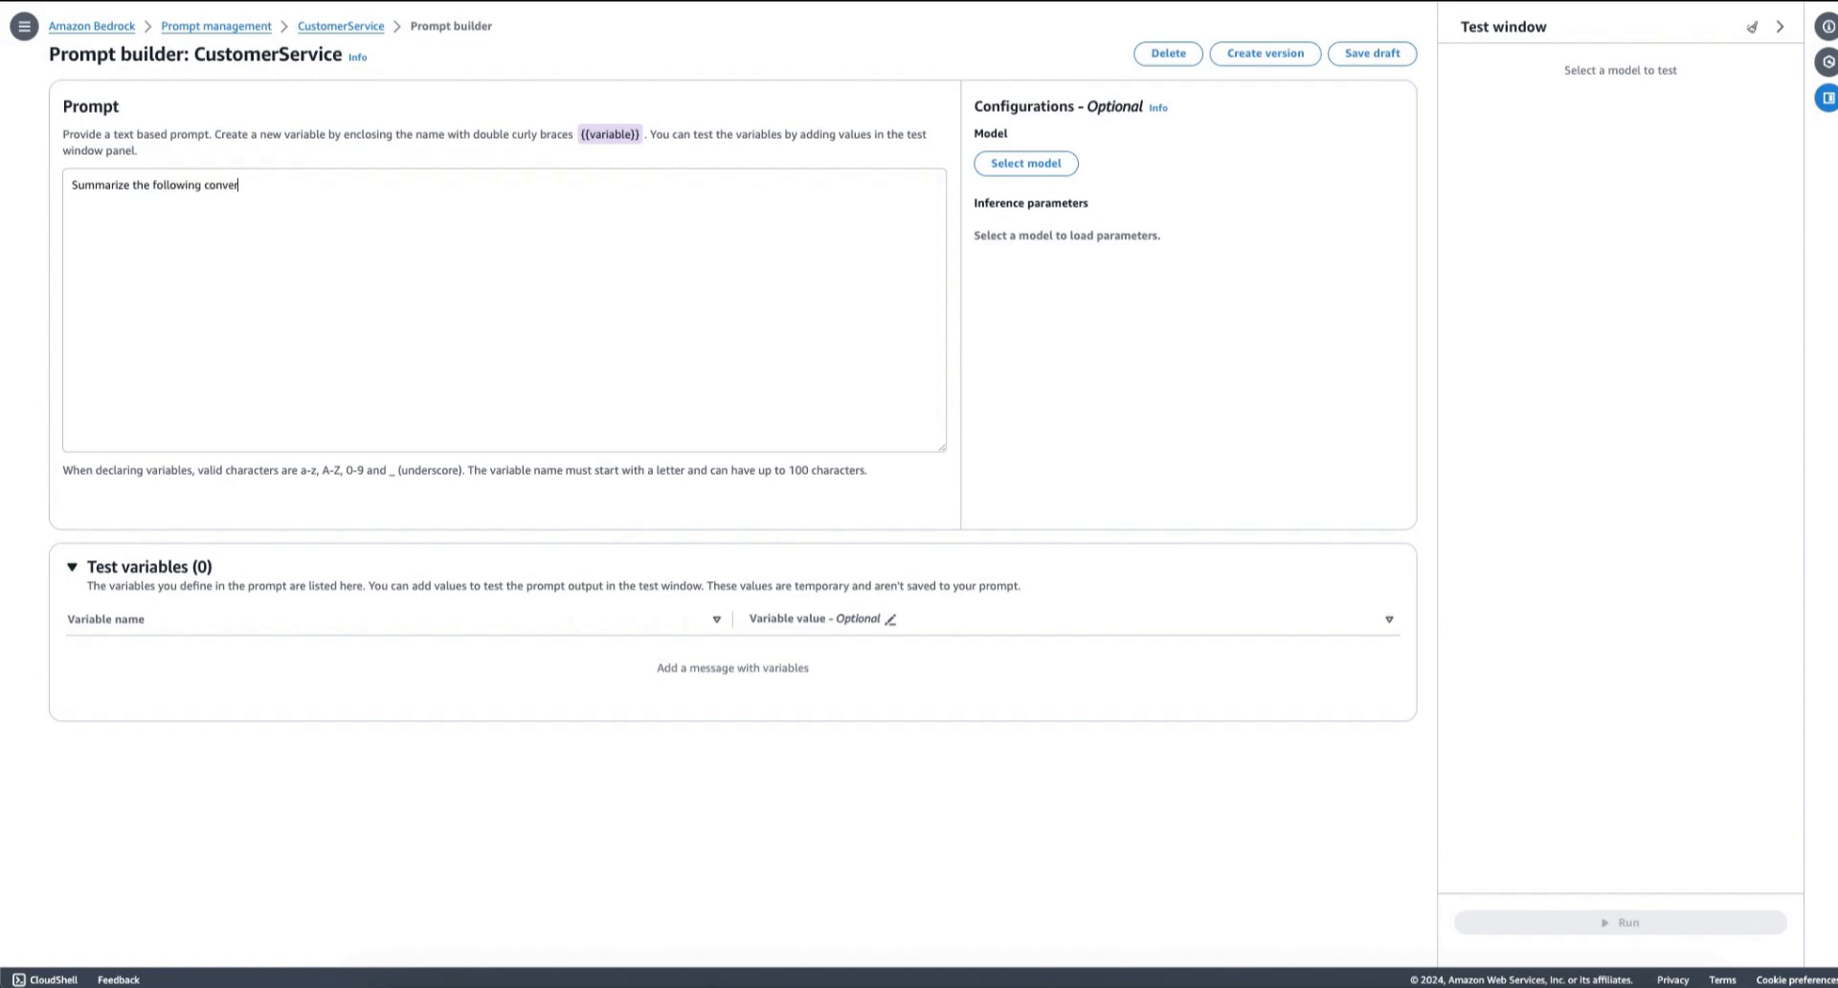
{"action": "type", "text": "sation in a single sentence: {{conversation"}
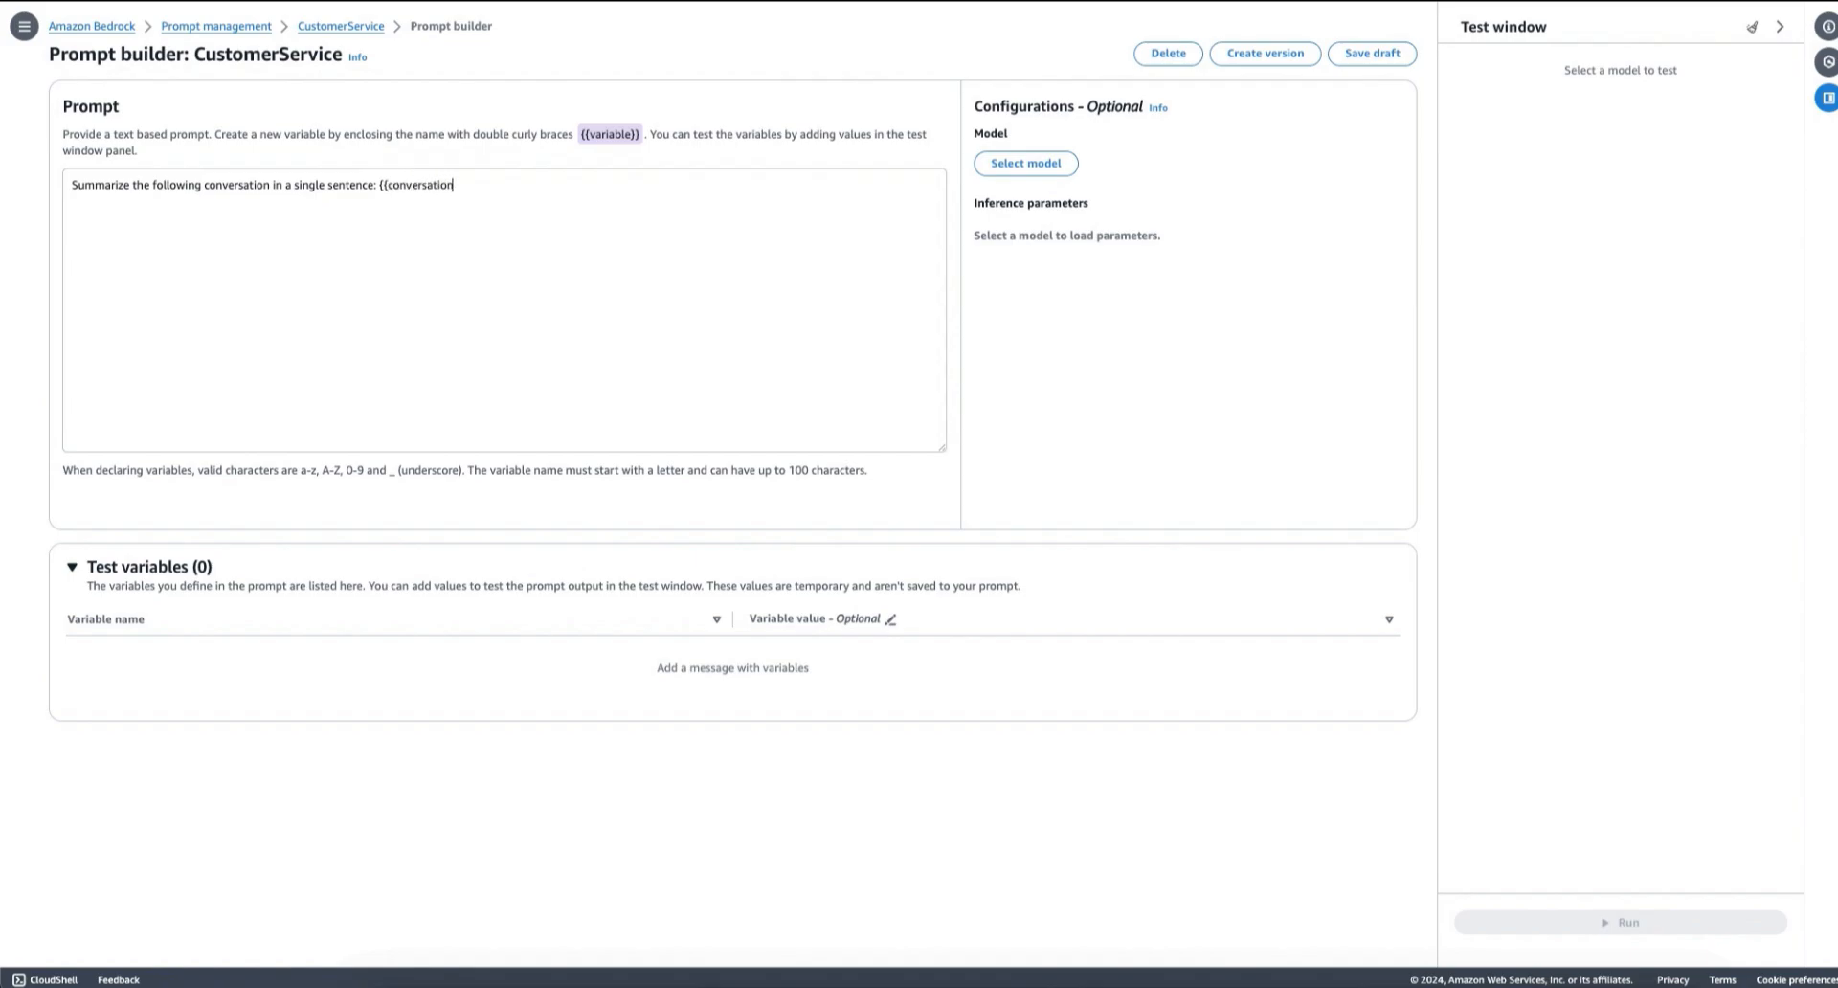
{"action": "type", "text": "}}"}
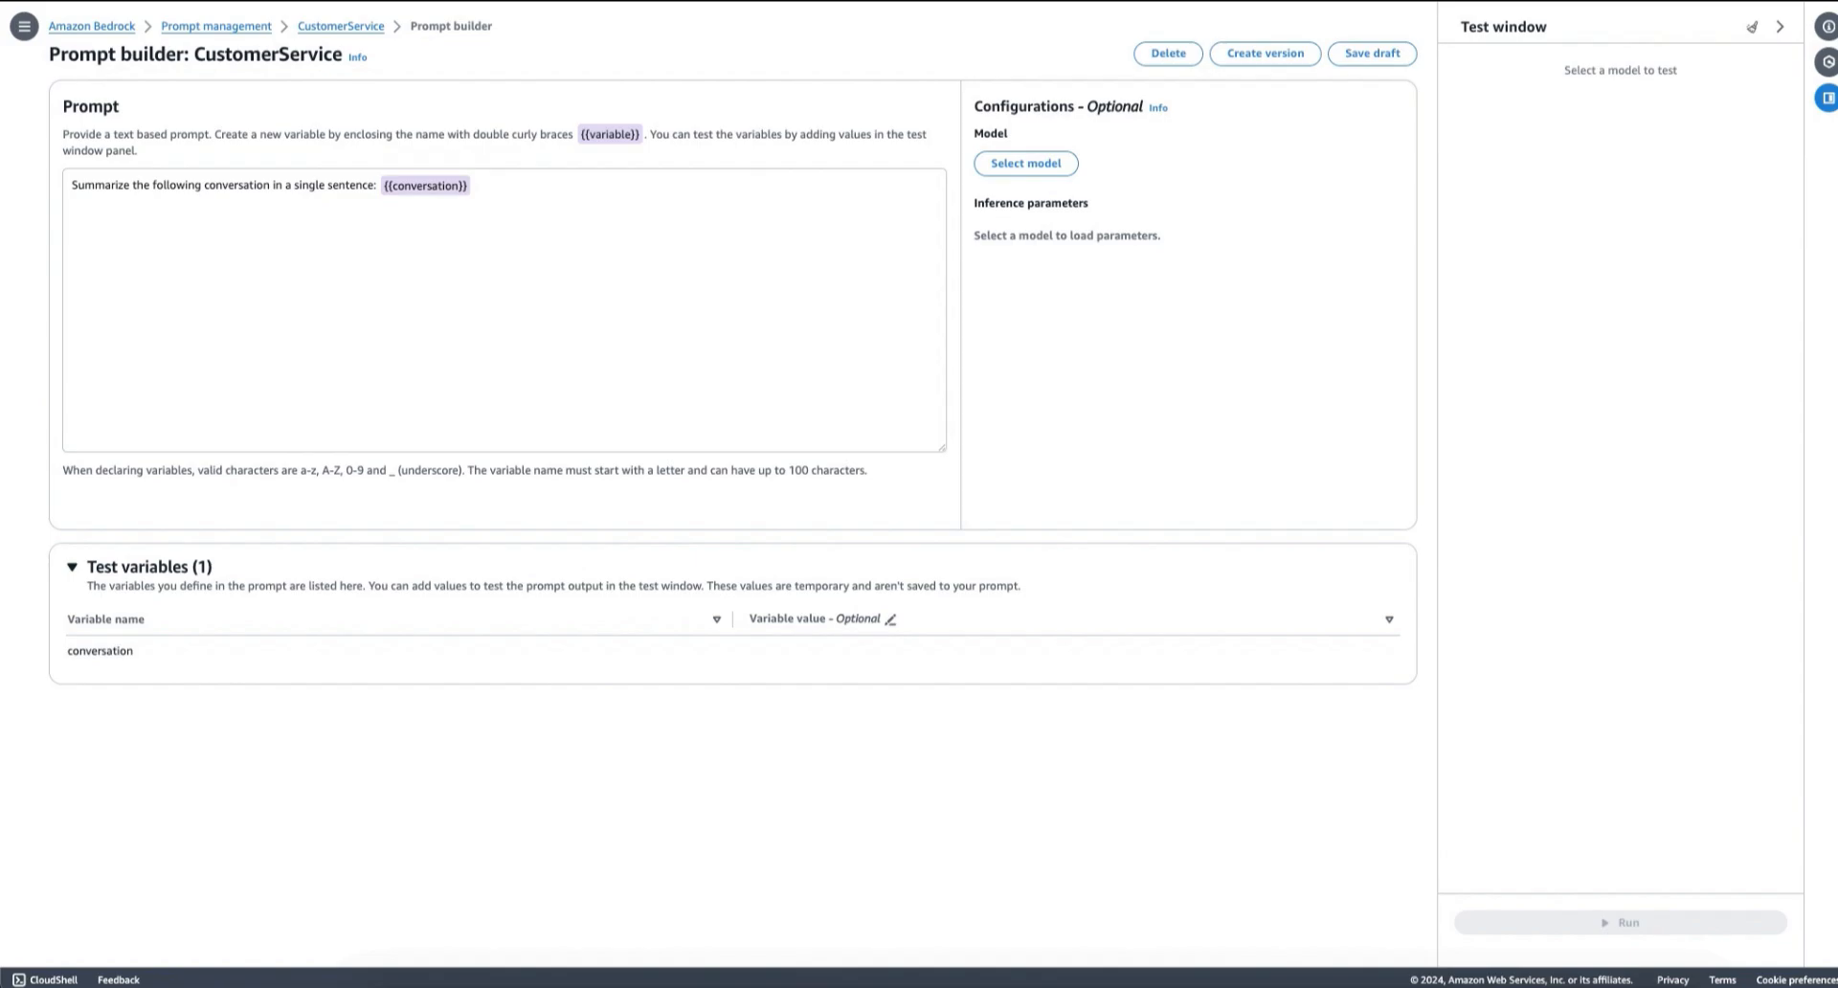
{"action": "left_click", "coordinate": [562, 207]}
Step: Assign Anthropic's Claude 3 Haiku model with on-demand throughput to the prompt
{"action": "left_click", "coordinate": [1045, 161]}
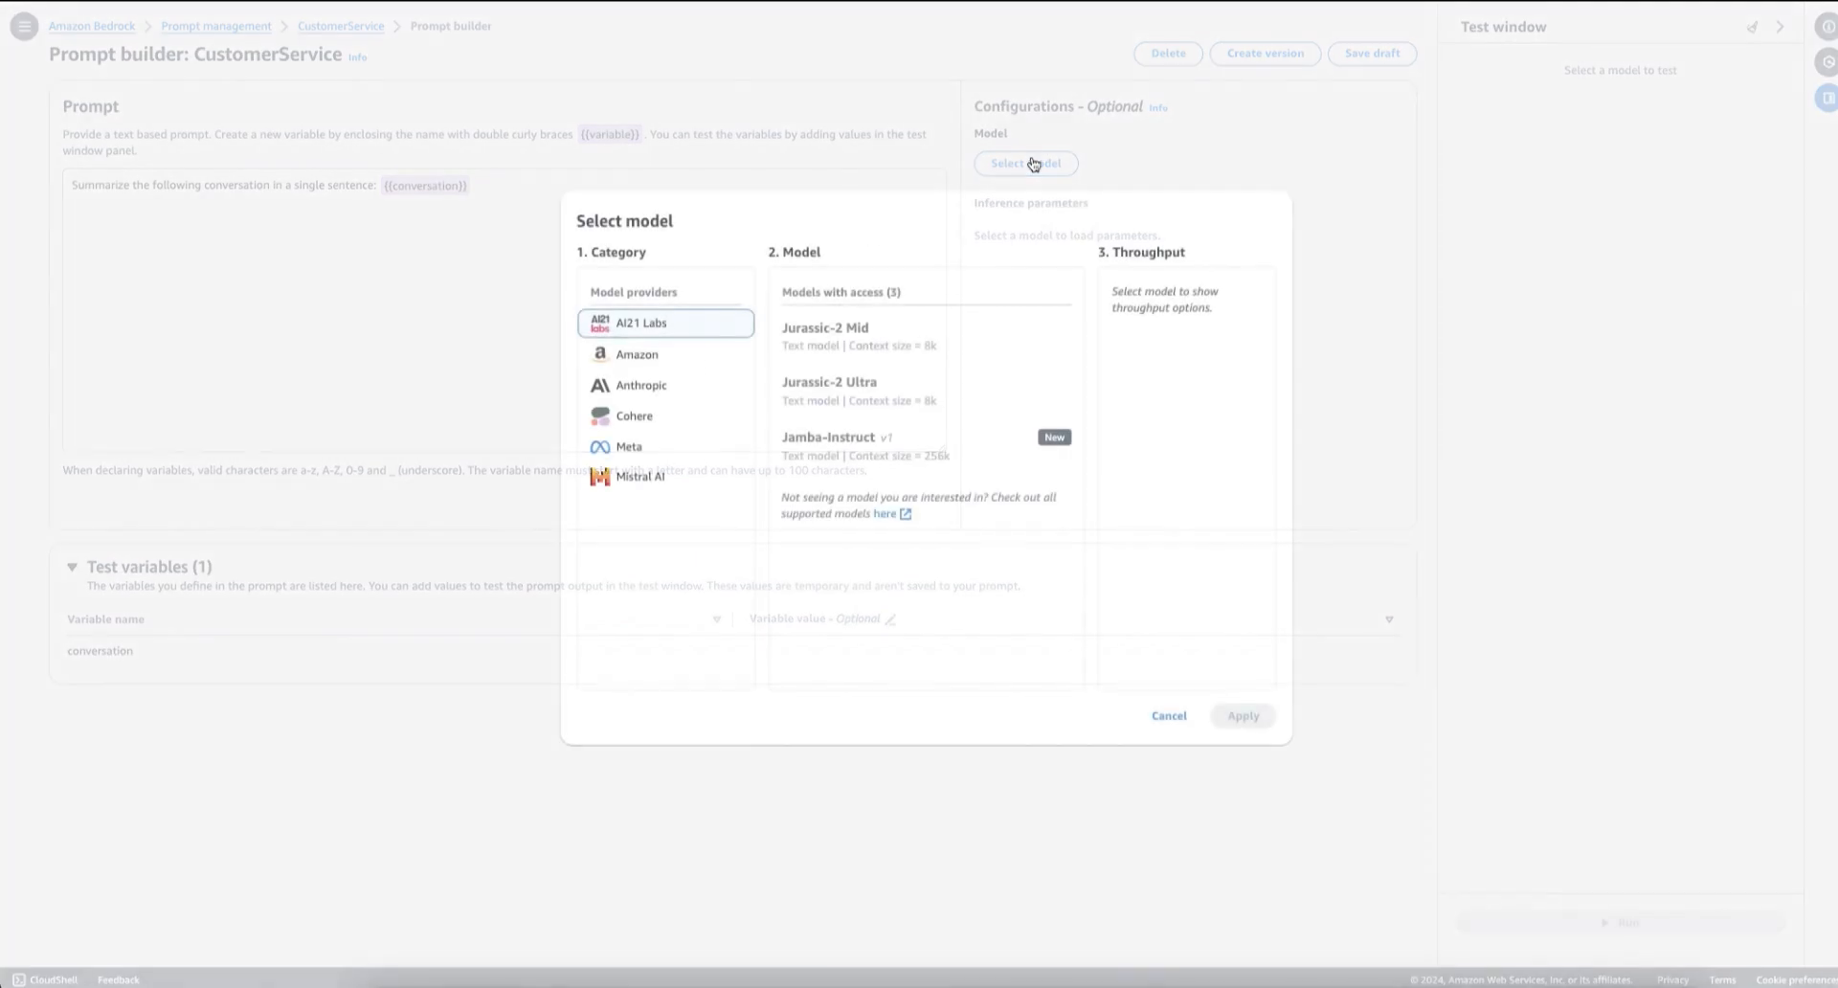
{"action": "left_click", "coordinate": [677, 393]}
{"action": "left_click", "coordinate": [825, 547]}
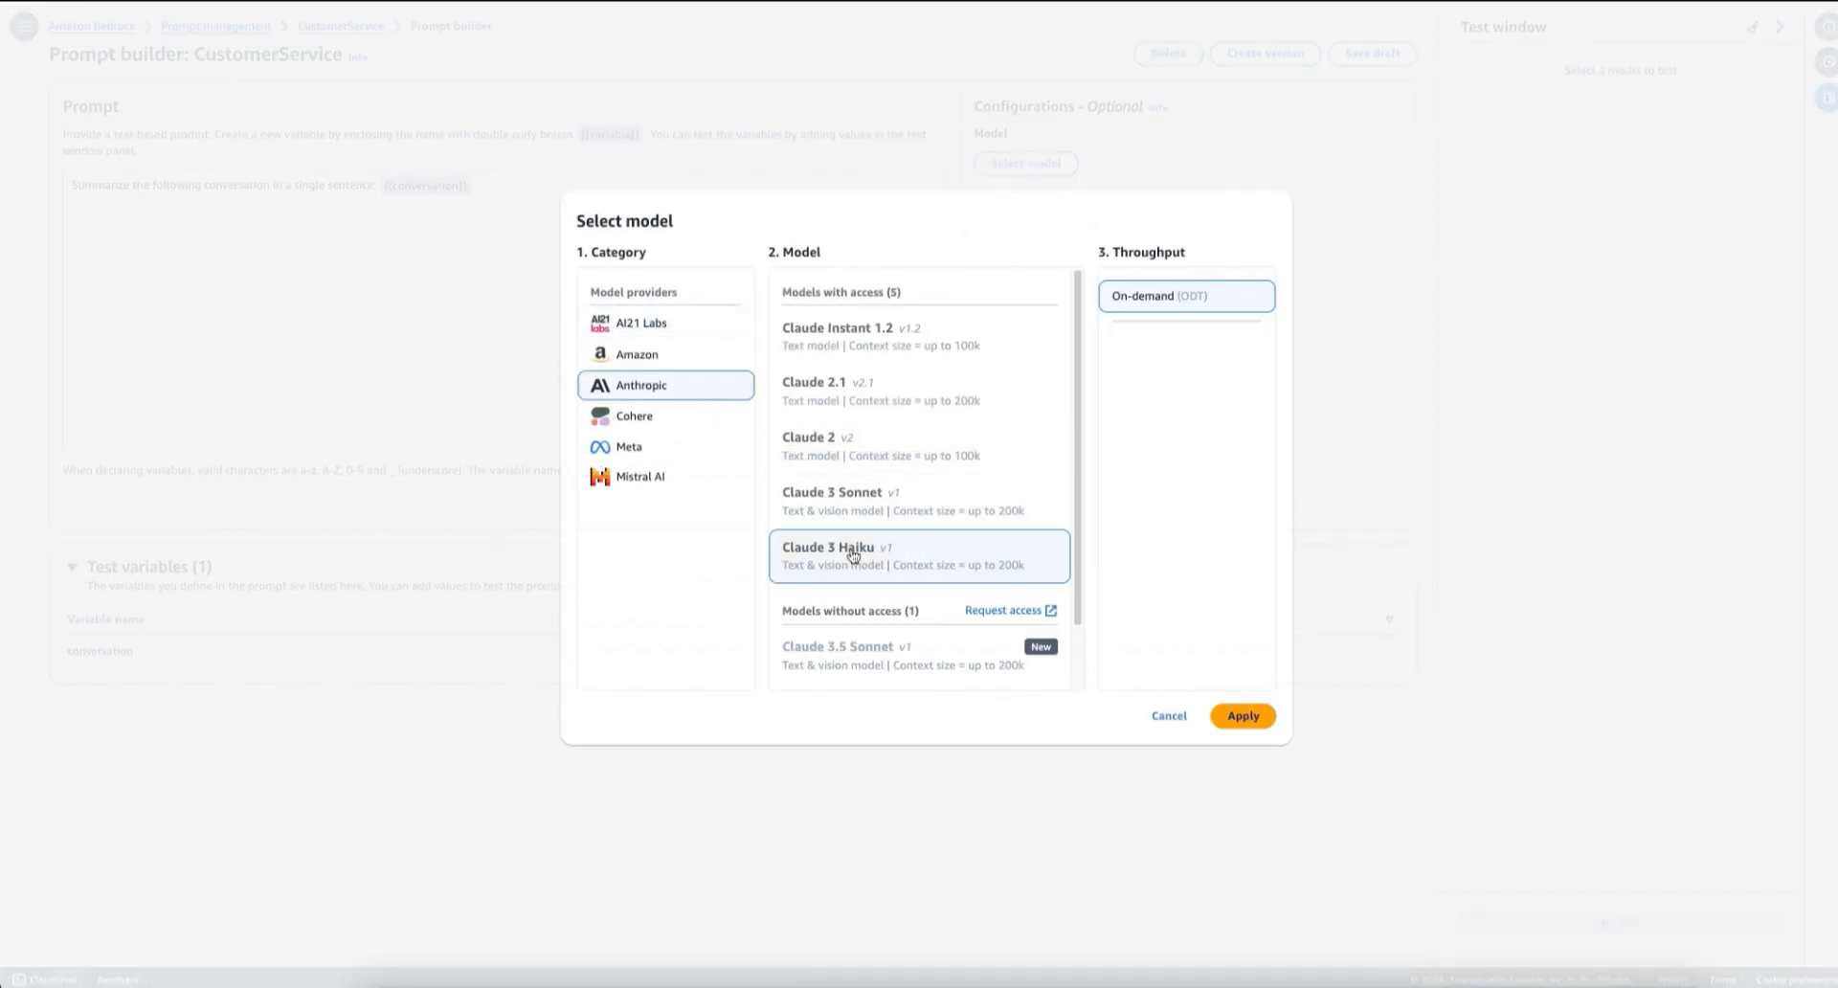
{"action": "left_click", "coordinate": [1243, 716]}
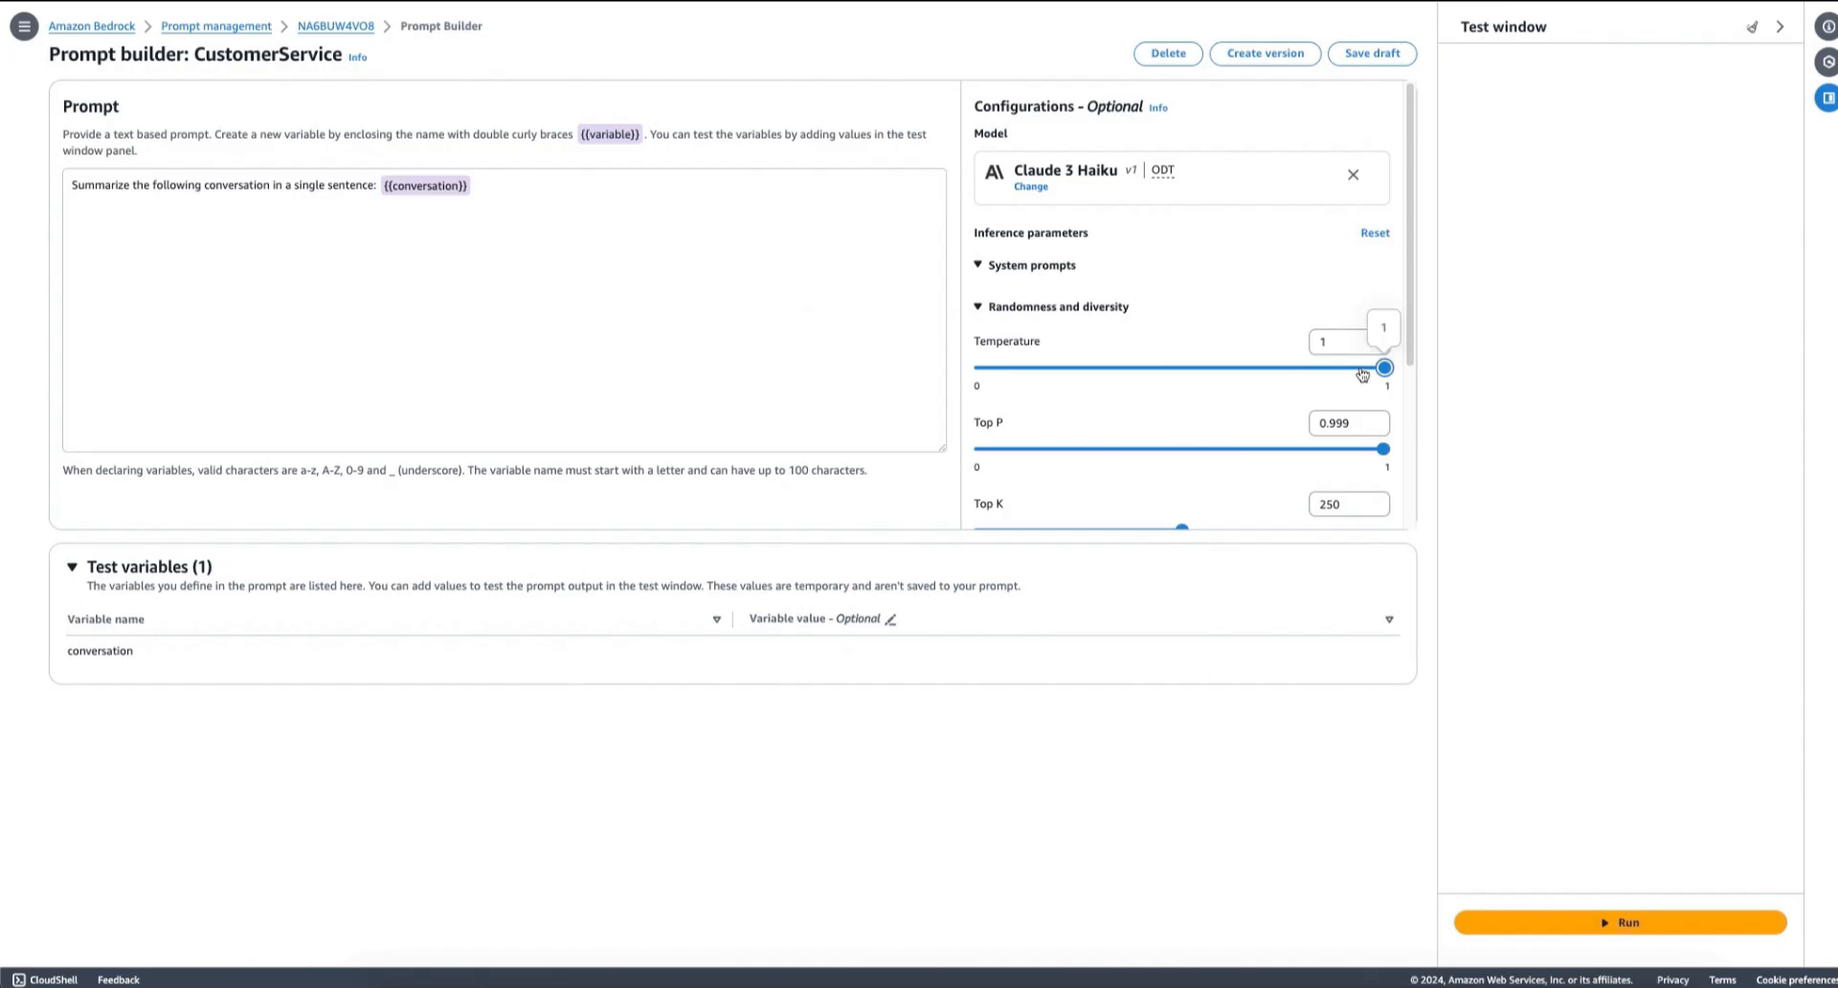
Step: Set the model's temperature to 0 in the inference parameters
{"action": "mouse_move", "coordinate": [1383, 368]}
{"action": "left_mouse_down"}
{"action": "mouse_move", "coordinate": [982, 368]}
{"action": "mouse_move", "coordinate": [1388, 396]}
{"action": "left_mouse_up"}
{"action": "scroll", "coordinate": [1157, 350], "scroll_direction": "down", "scroll_amount": 3}
{"action": "scroll", "coordinate": [1192, 354], "scroll_direction": "up", "scroll_amount": 3}
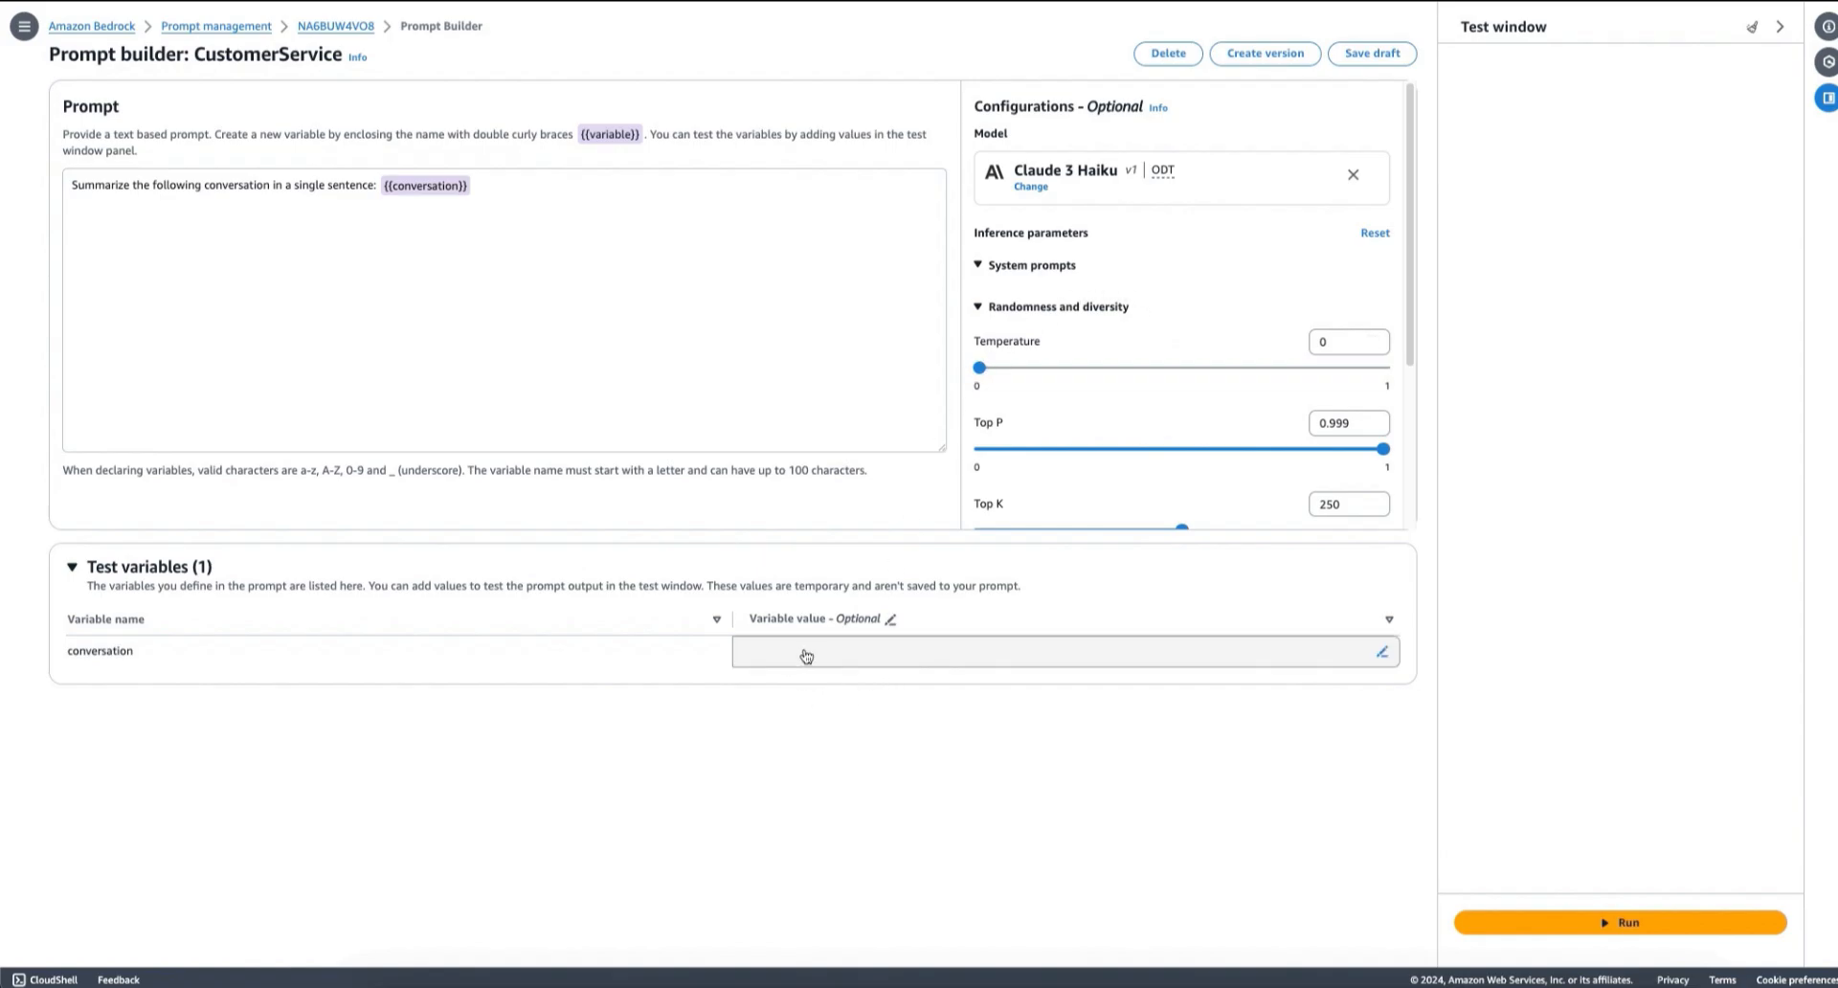
Step: Run the prompt with conversation value "Customer: Hello I want to switch my account type. Agent: Sure, let me first validate your status in the system and help."
{"action": "left_click", "coordinate": [806, 656]}
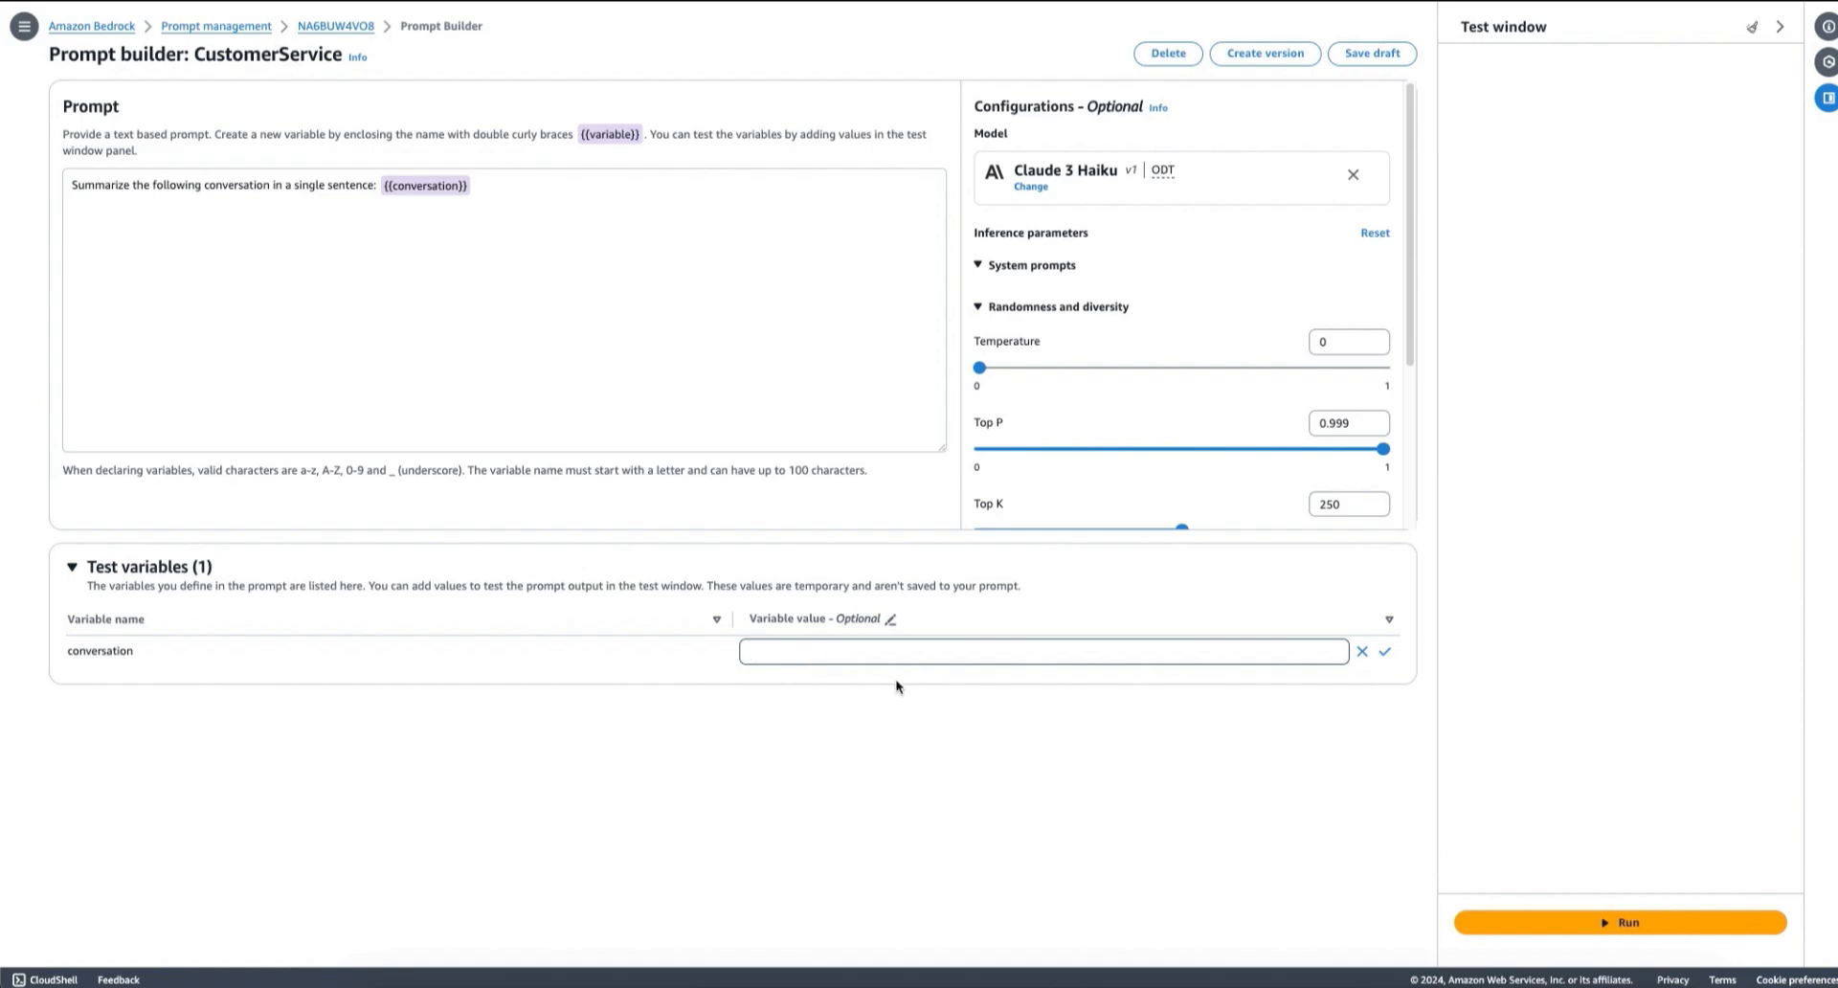
{"action": "type", "text": "Customer: Hello I want to switch my ac"}
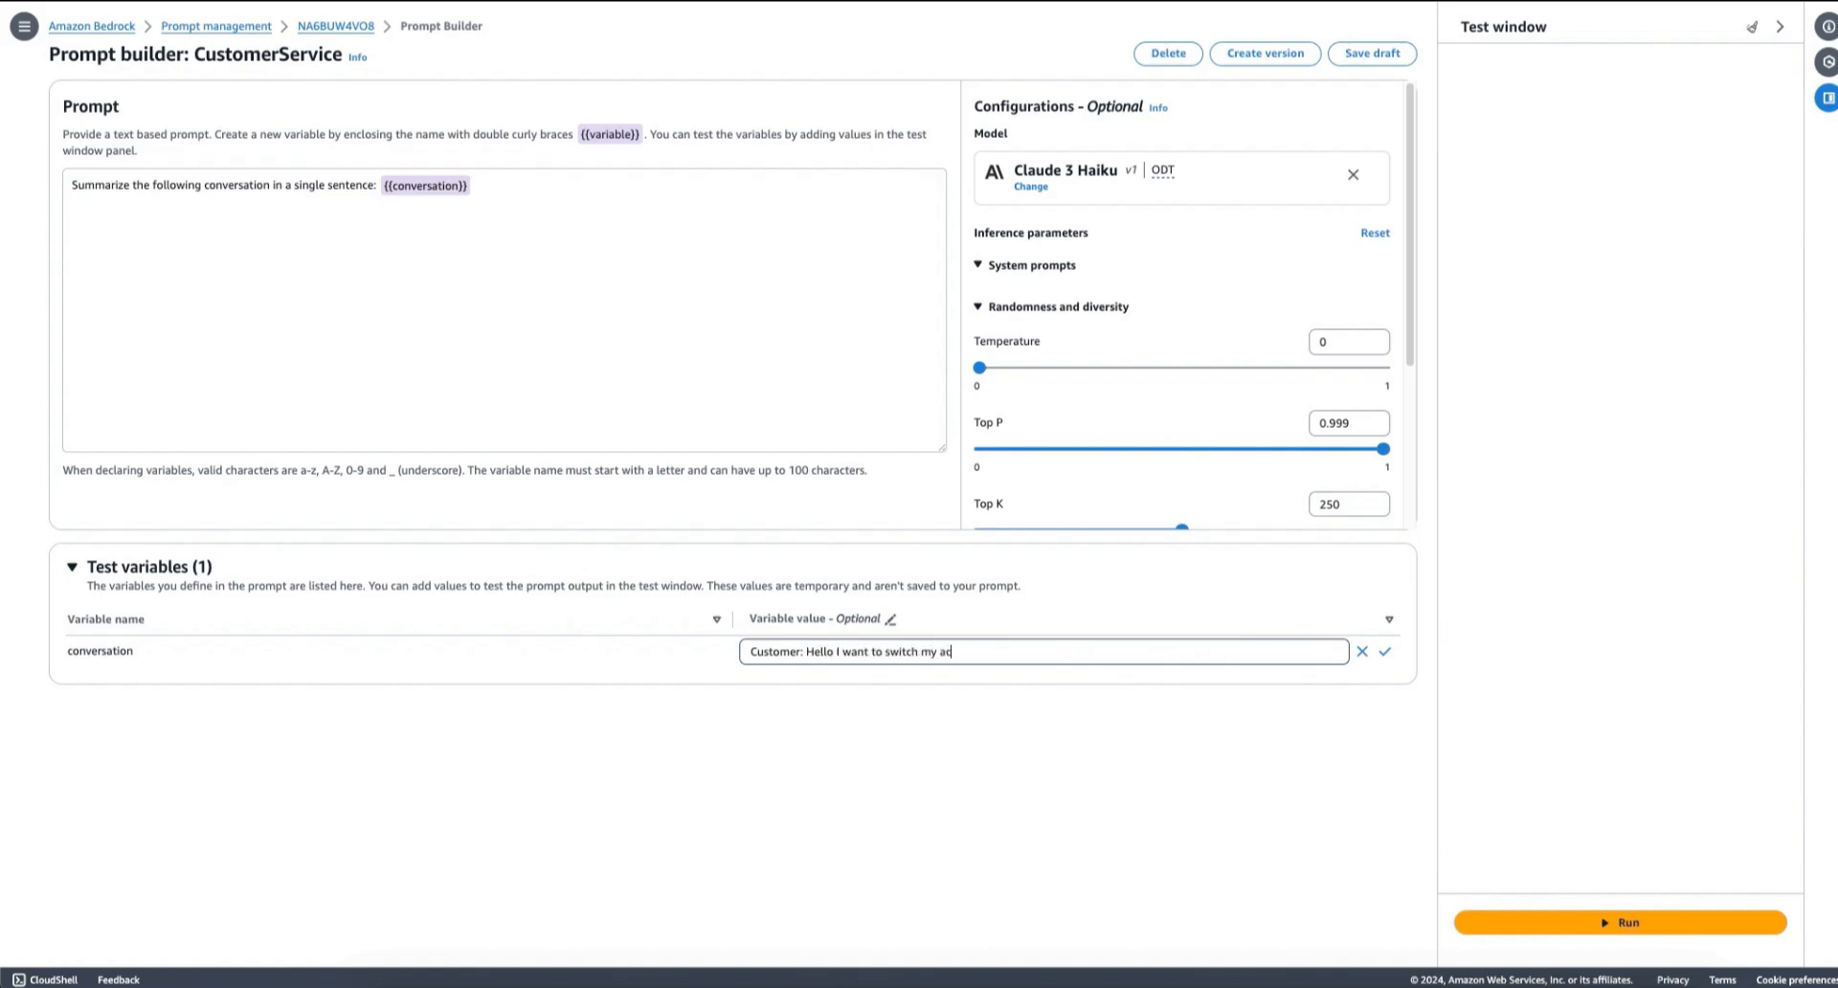
{"action": "type", "text": "count type. Agent: Sure, let me first validate"}
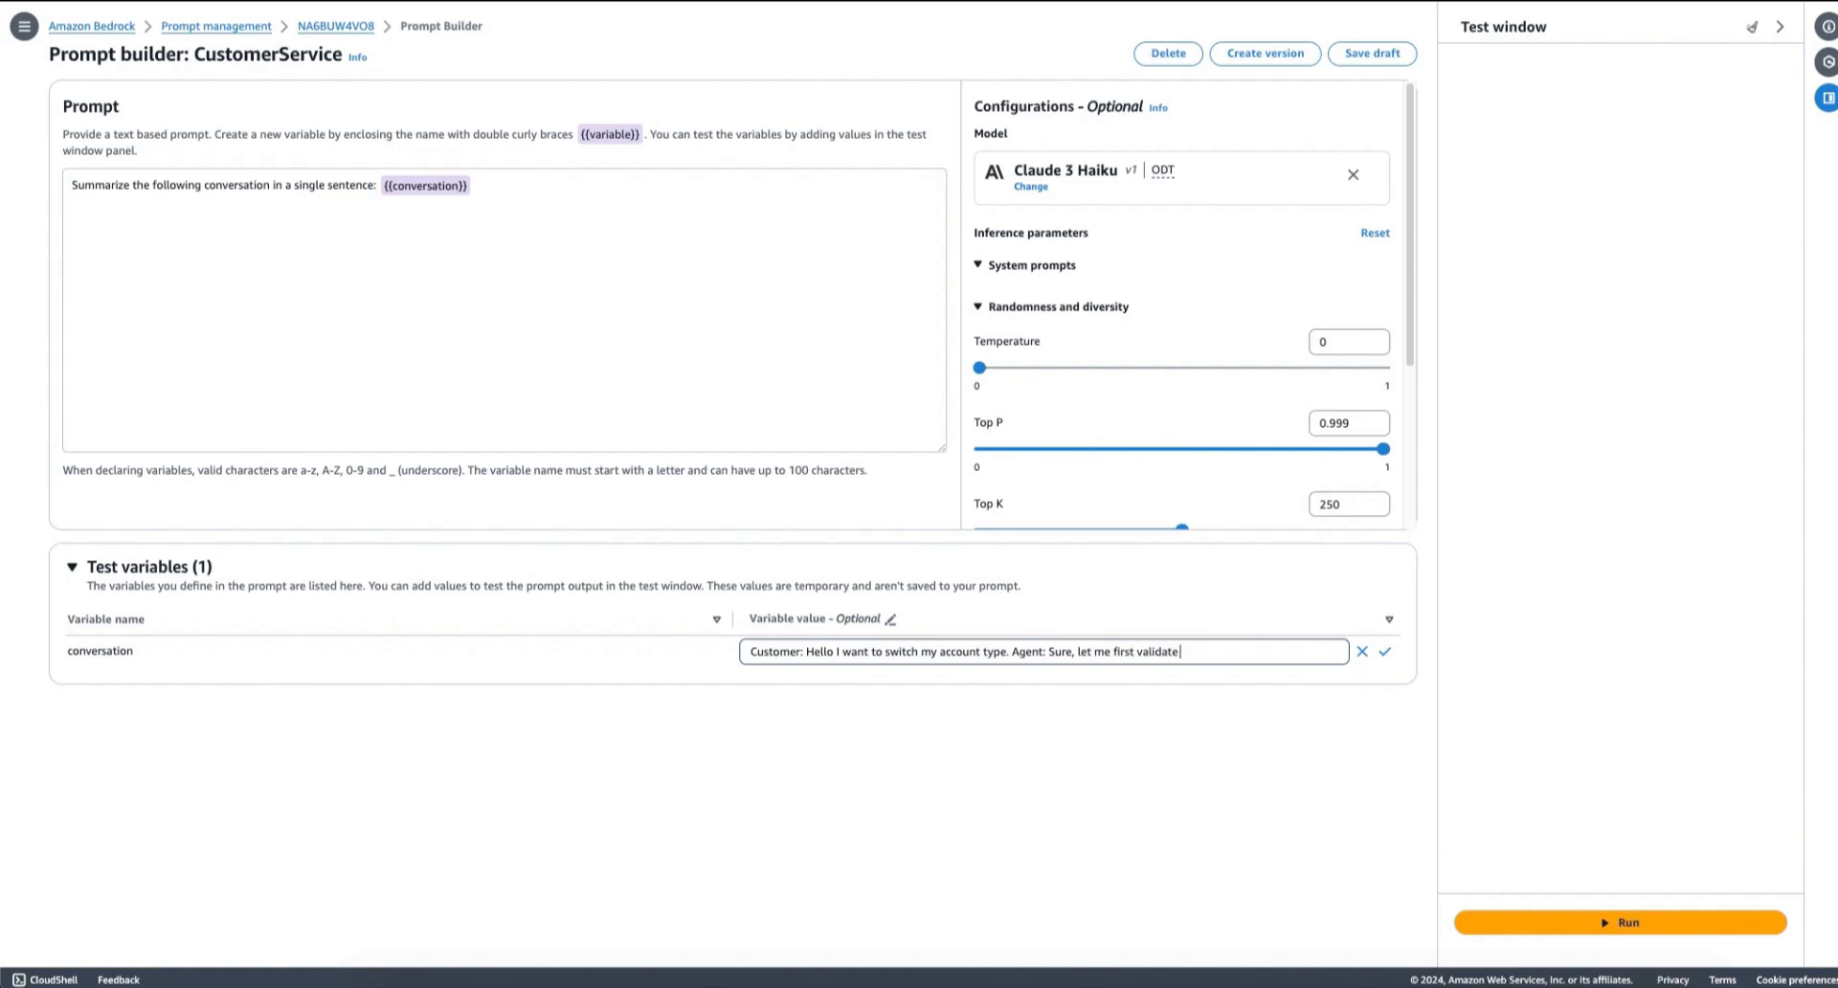
{"action": "type", "text": " your status in the system and help."}
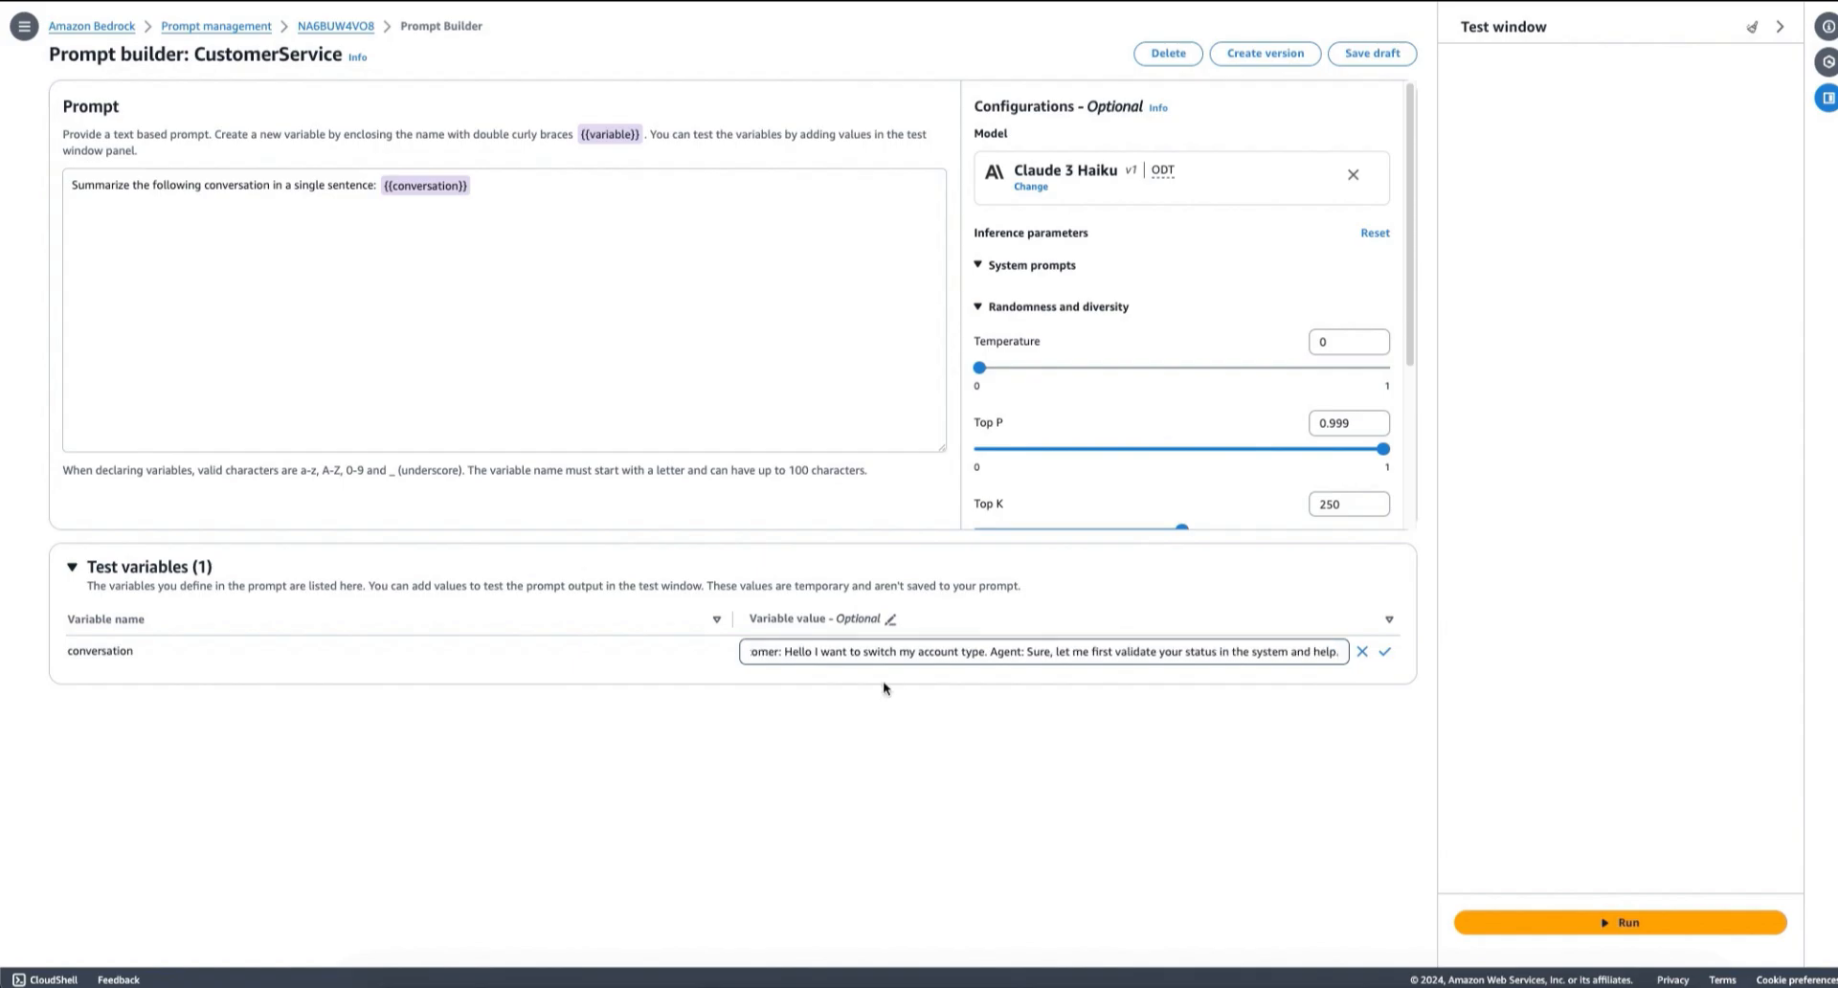
{"action": "left_click", "coordinate": [1384, 650]}
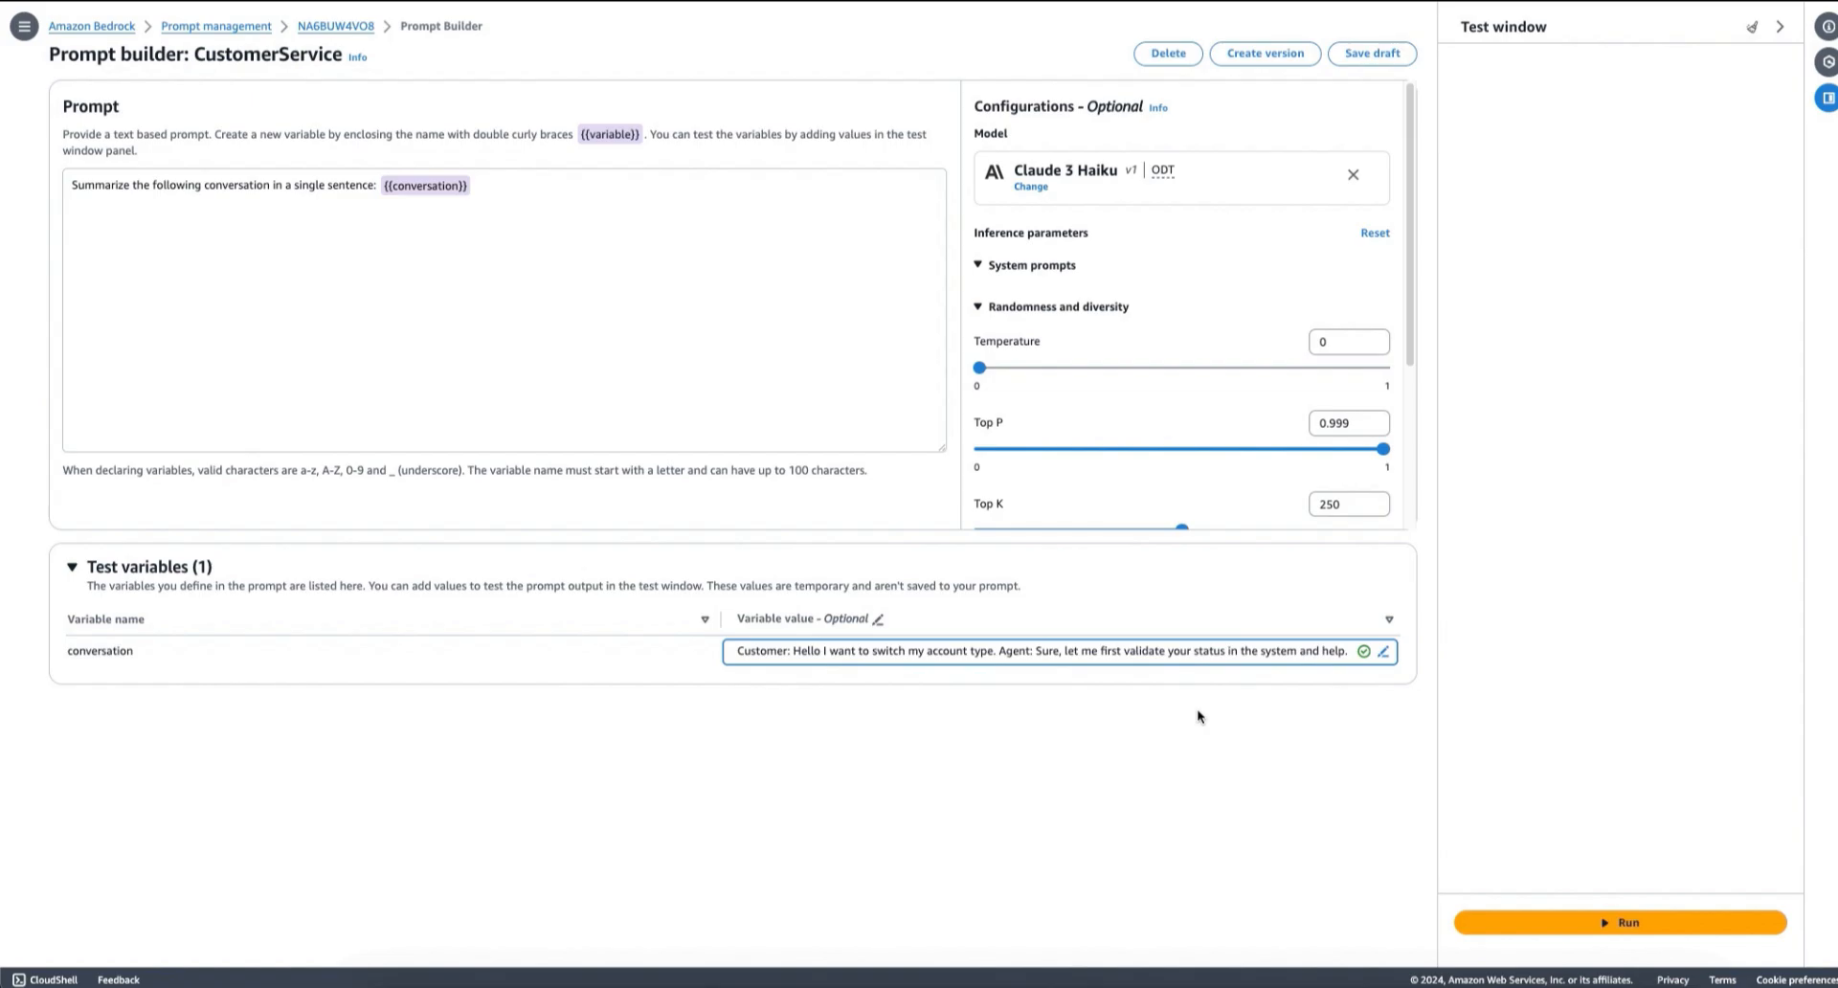
{"action": "left_click", "coordinate": [1623, 925]}
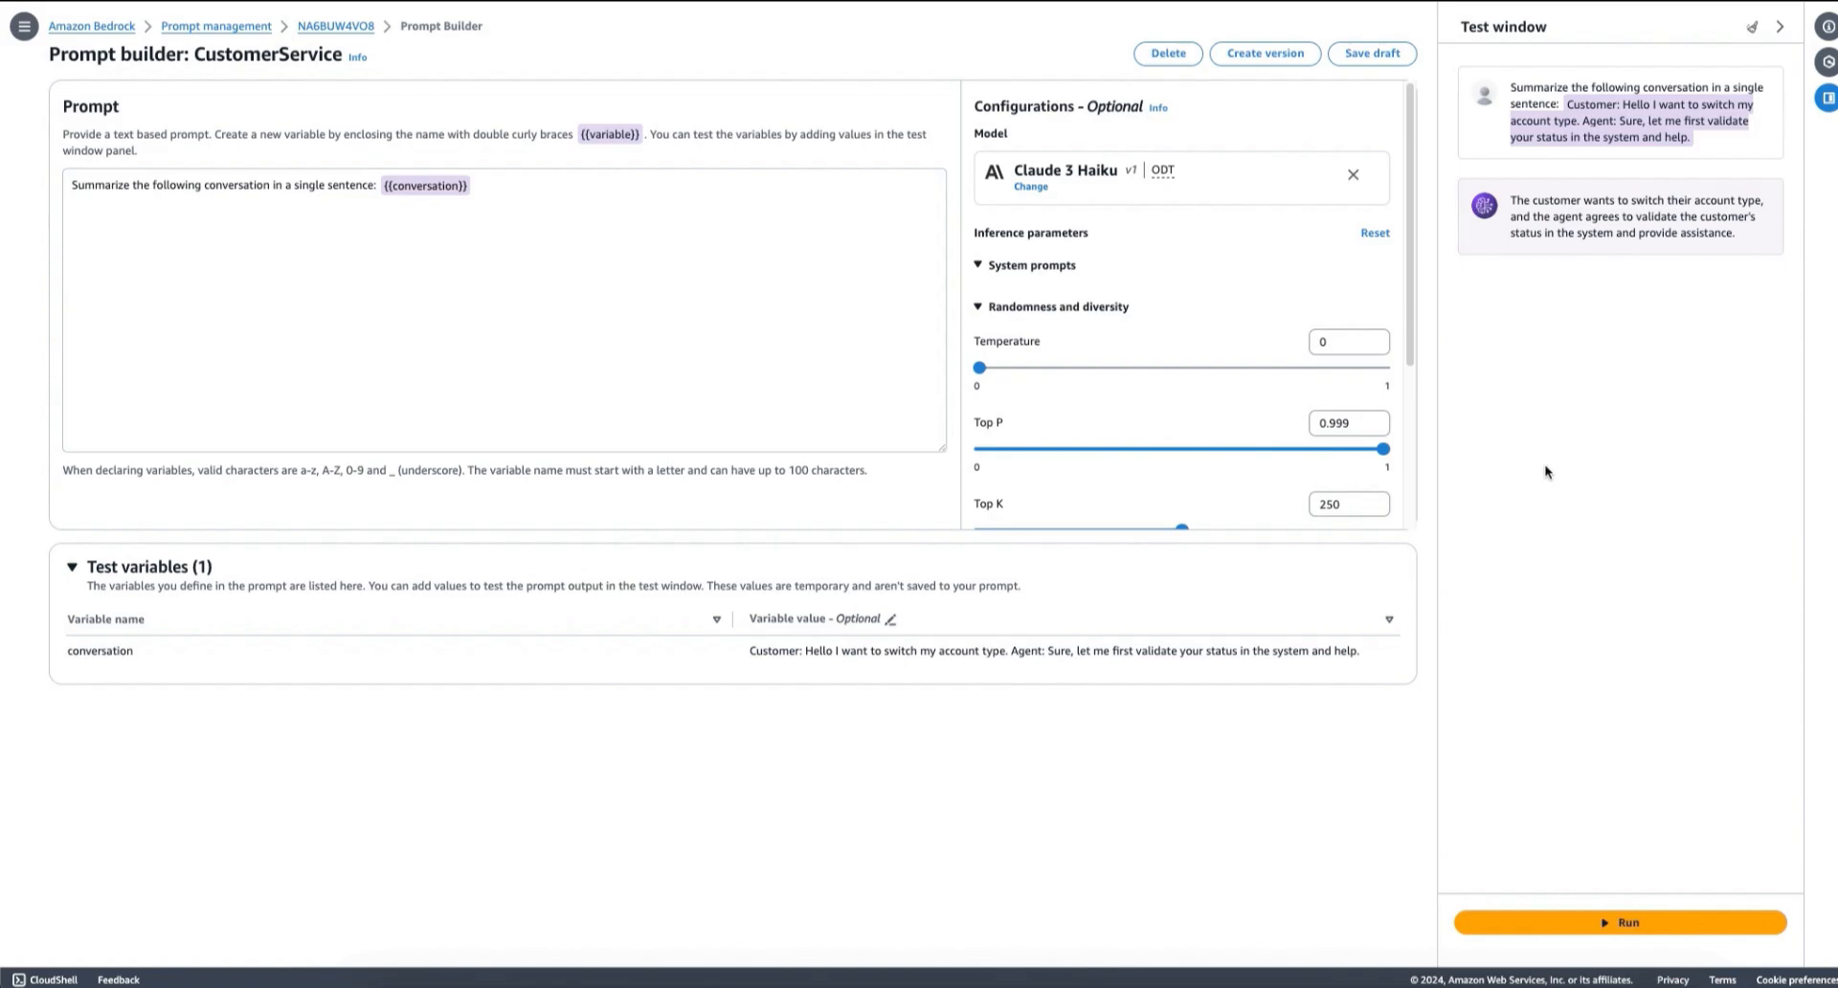
Step: Save the CustomerService prompt draft and publish a version of it
{"action": "left_click", "coordinate": [1357, 62]}
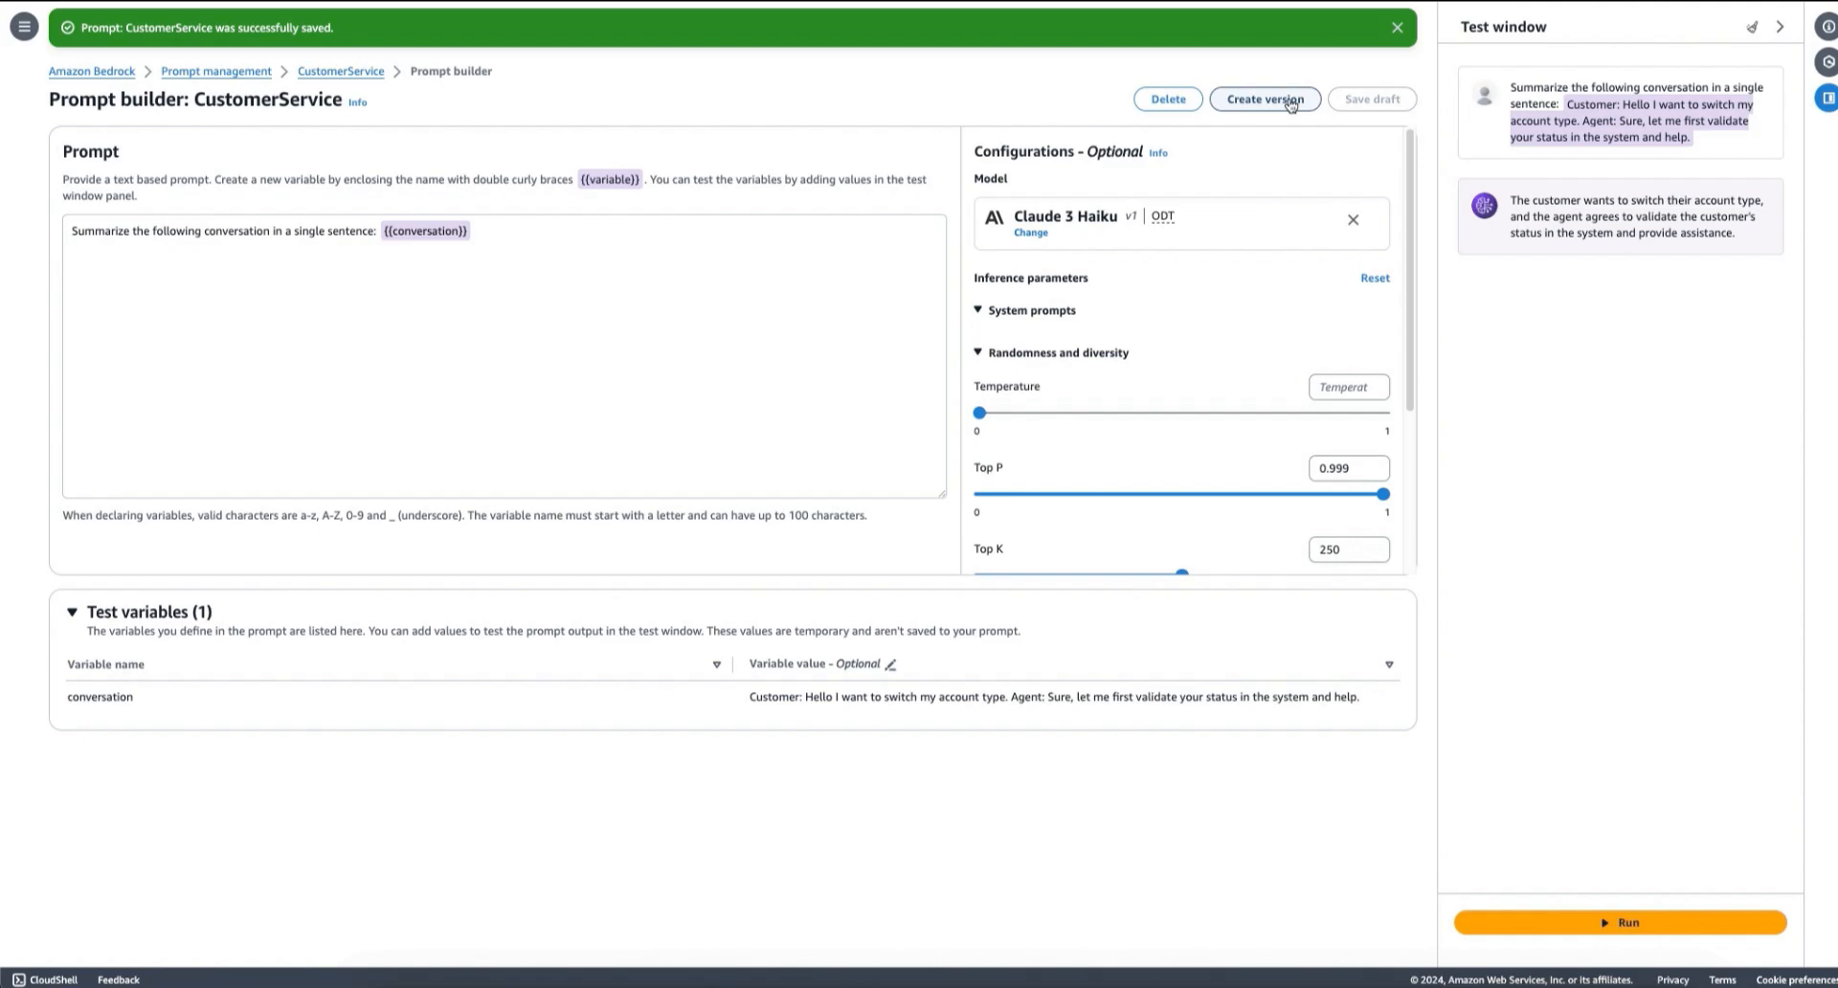
{"action": "left_click", "coordinate": [1289, 100]}
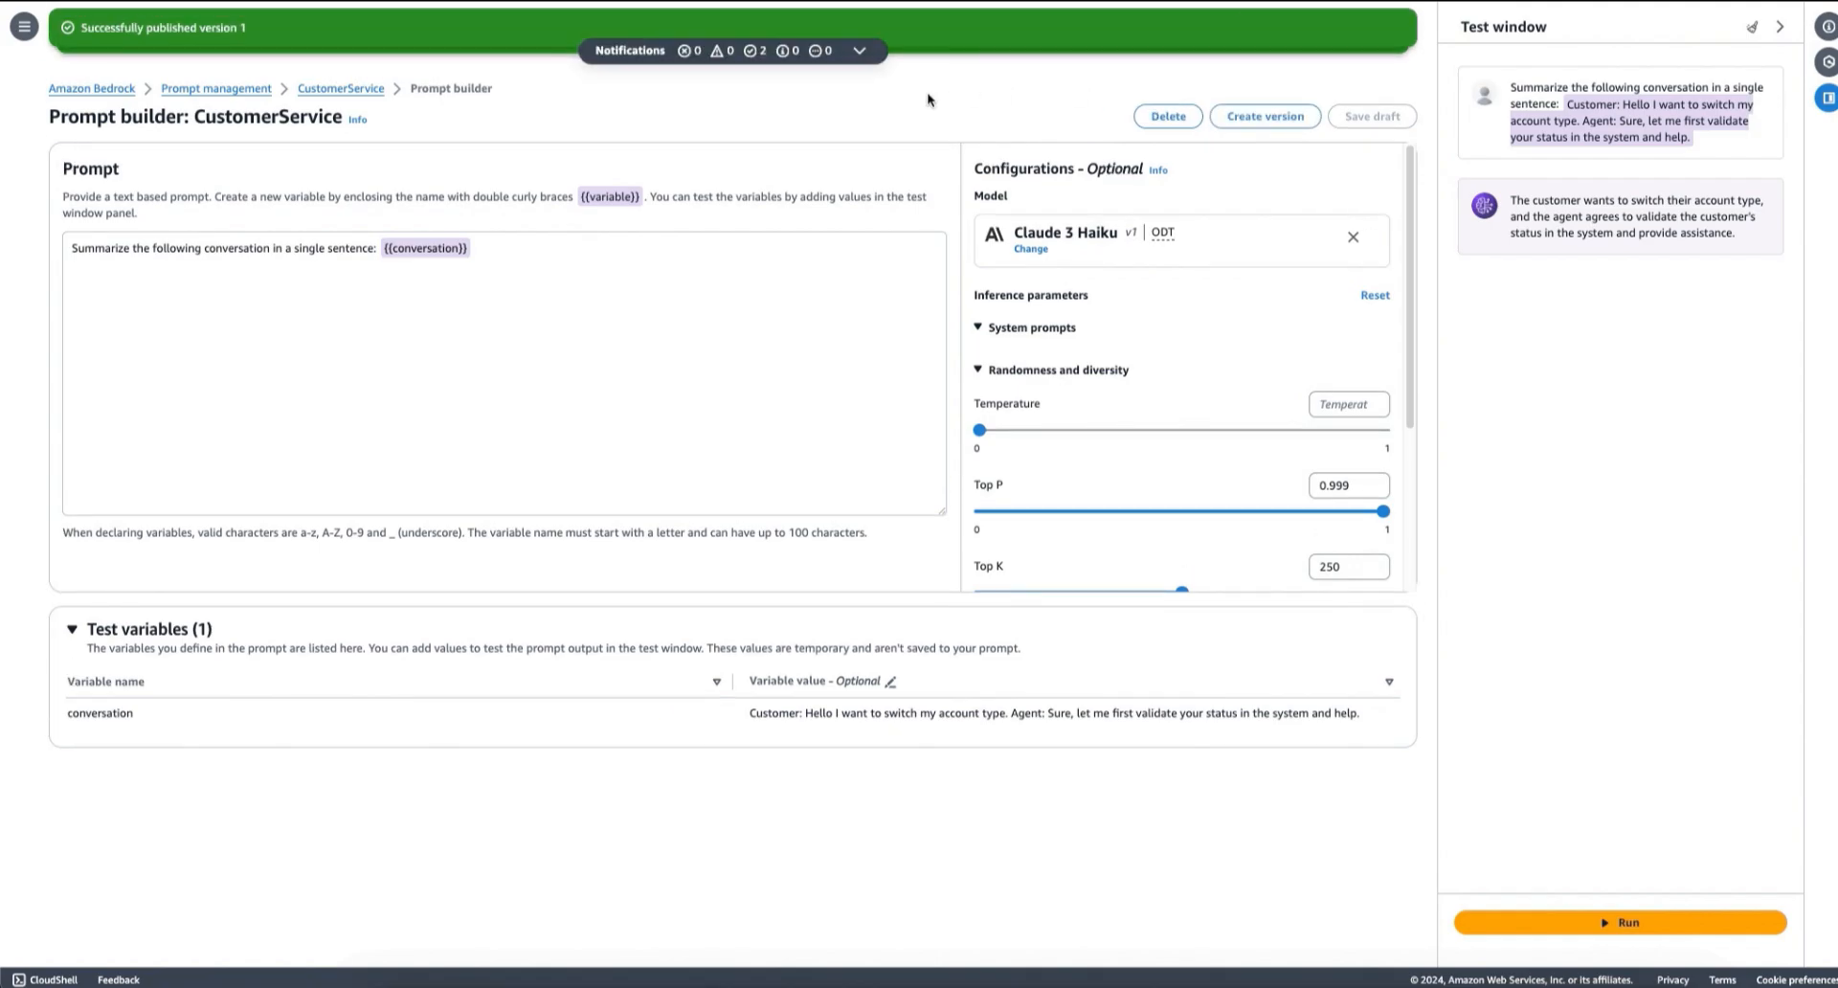
Step: View the CustomerService prompt's details with its versions and return to the Prompt management list
{"action": "left_click", "coordinate": [326, 88]}
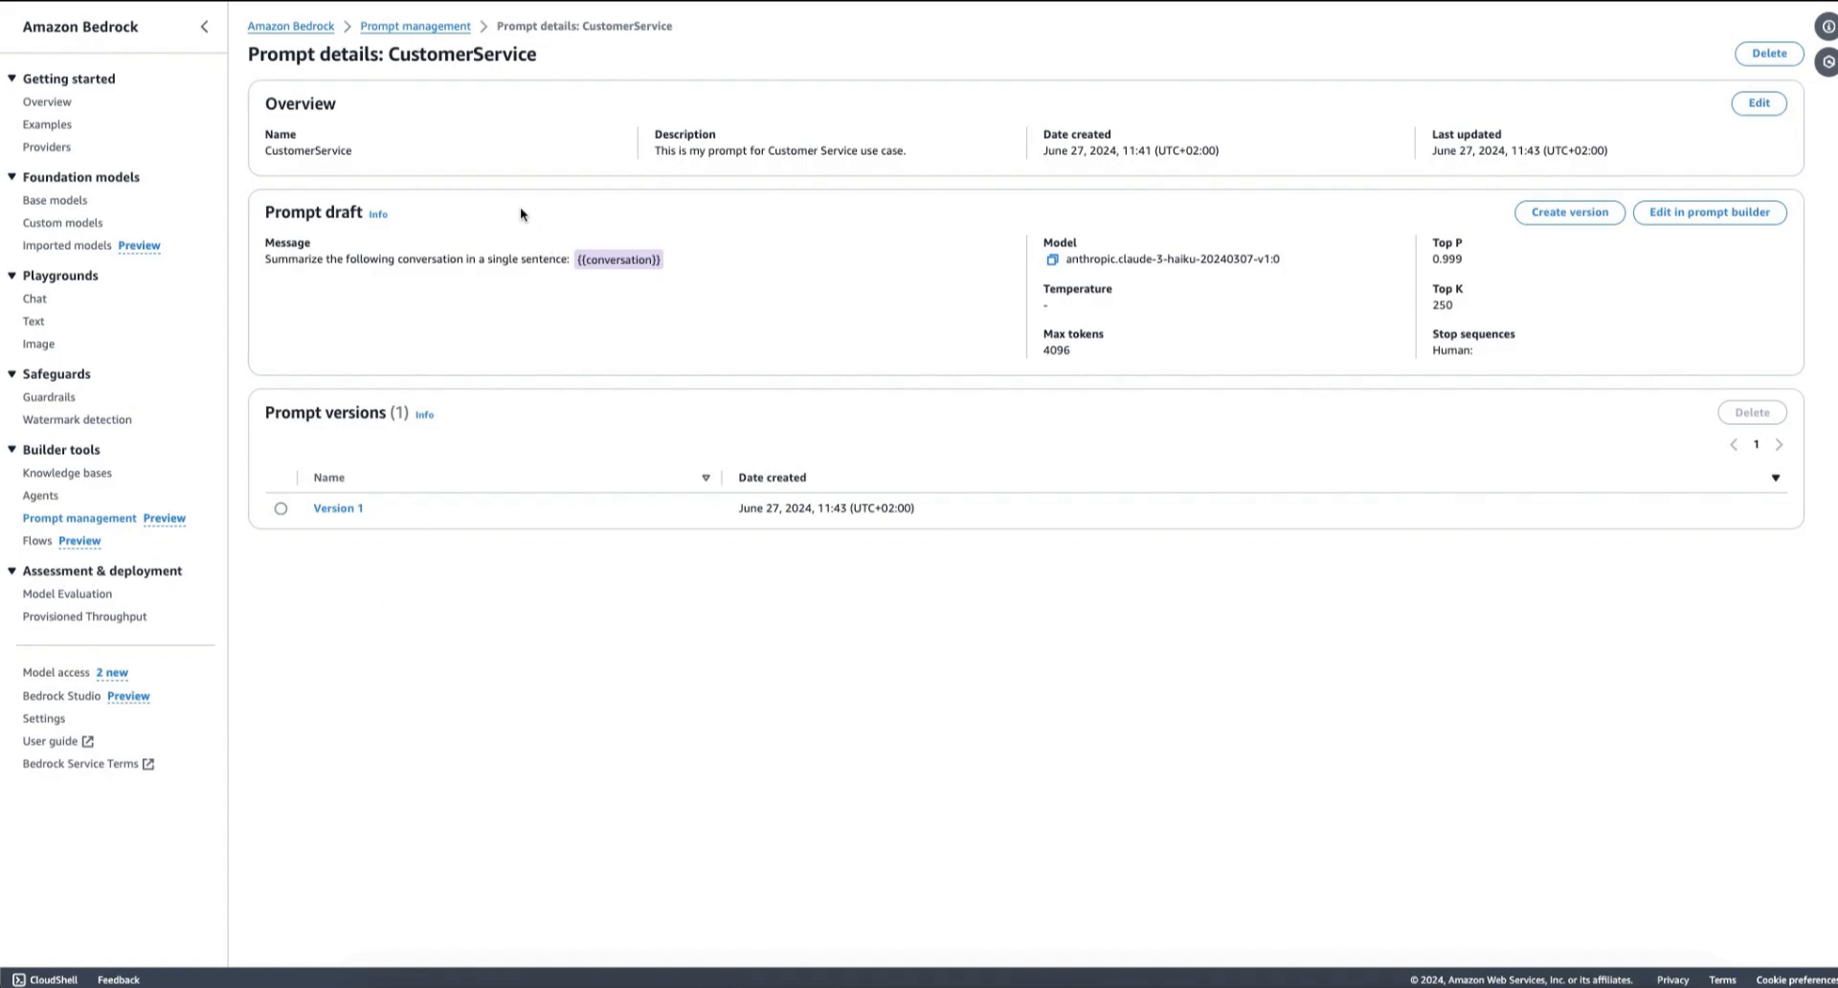
{"action": "left_click", "coordinate": [422, 27]}
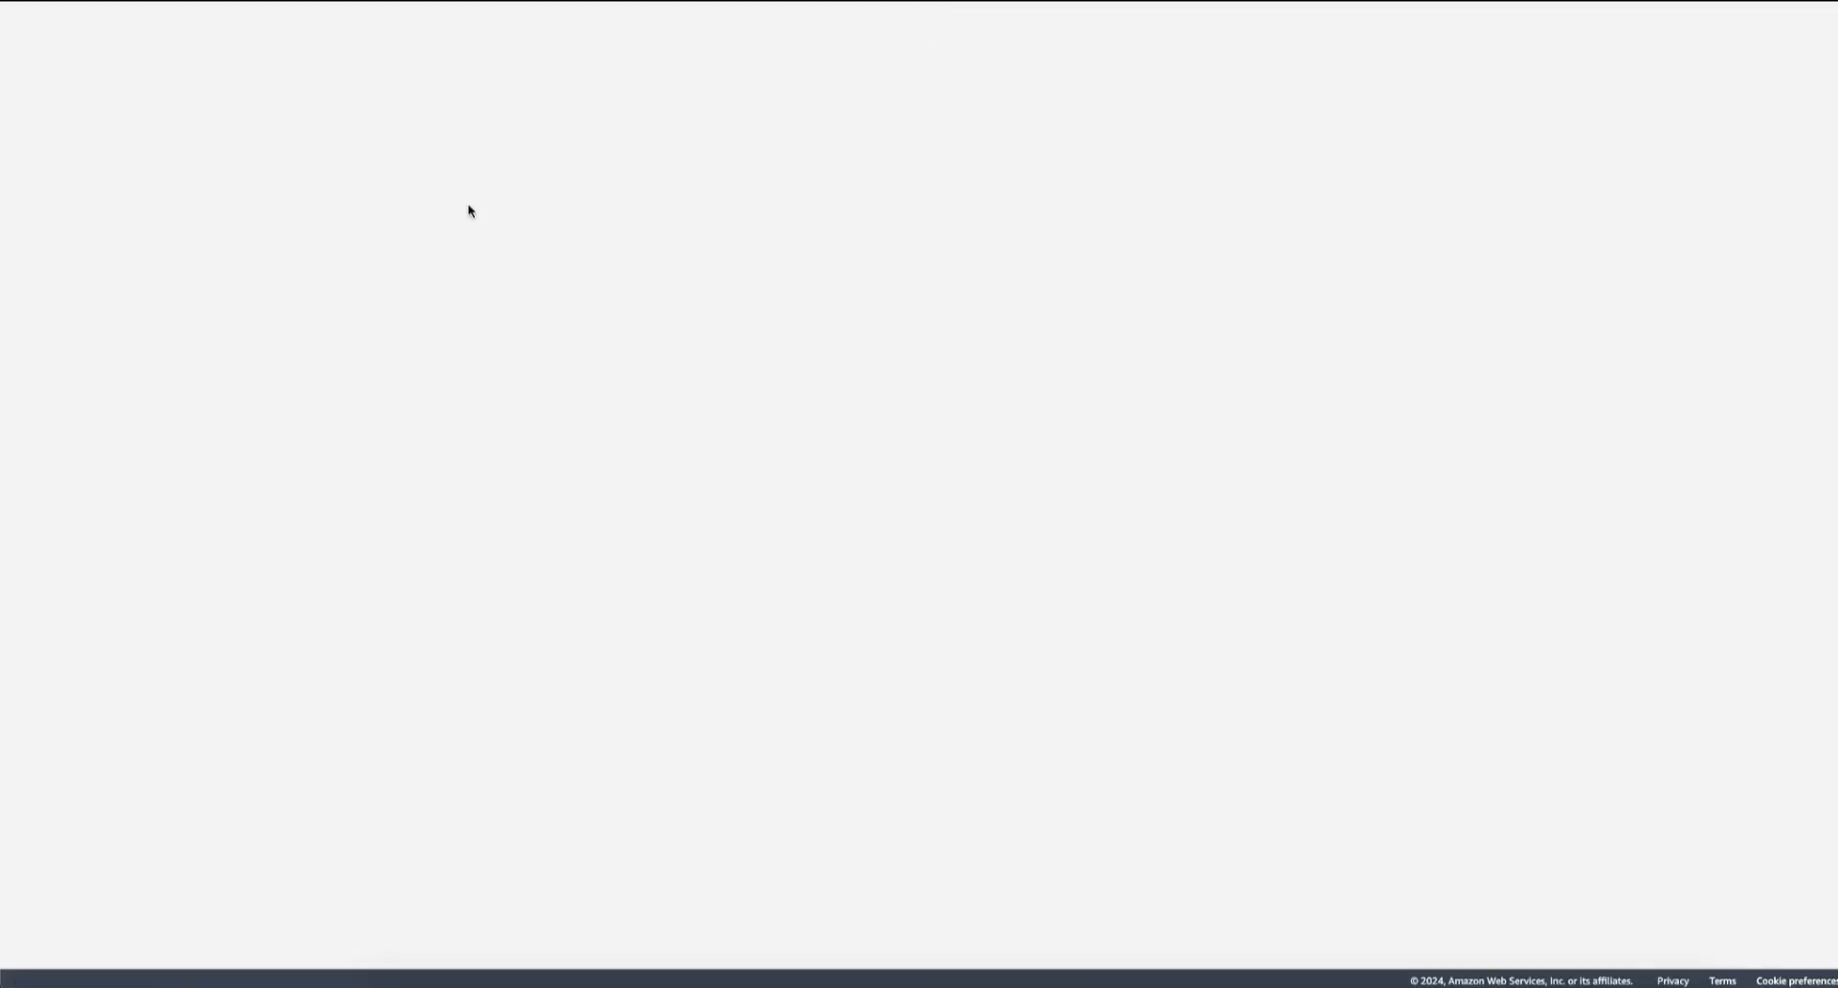